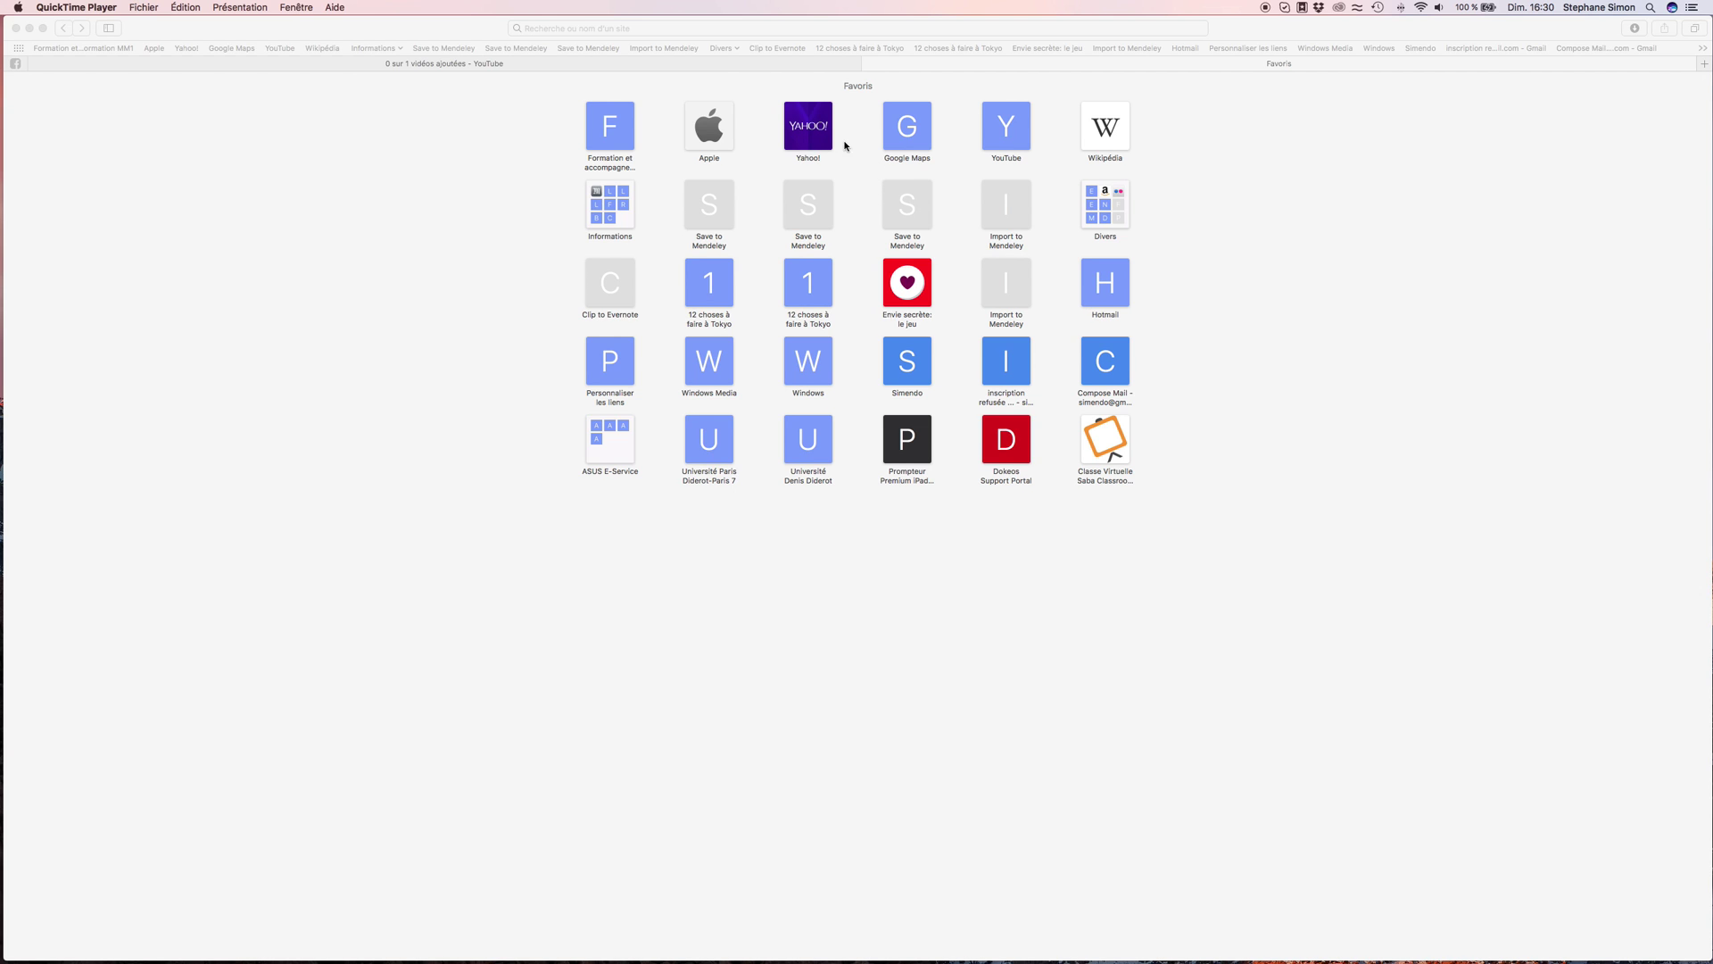
- Open the Endo Académie campus website at endo-academie.dokeoslms.com
click(687, 27)
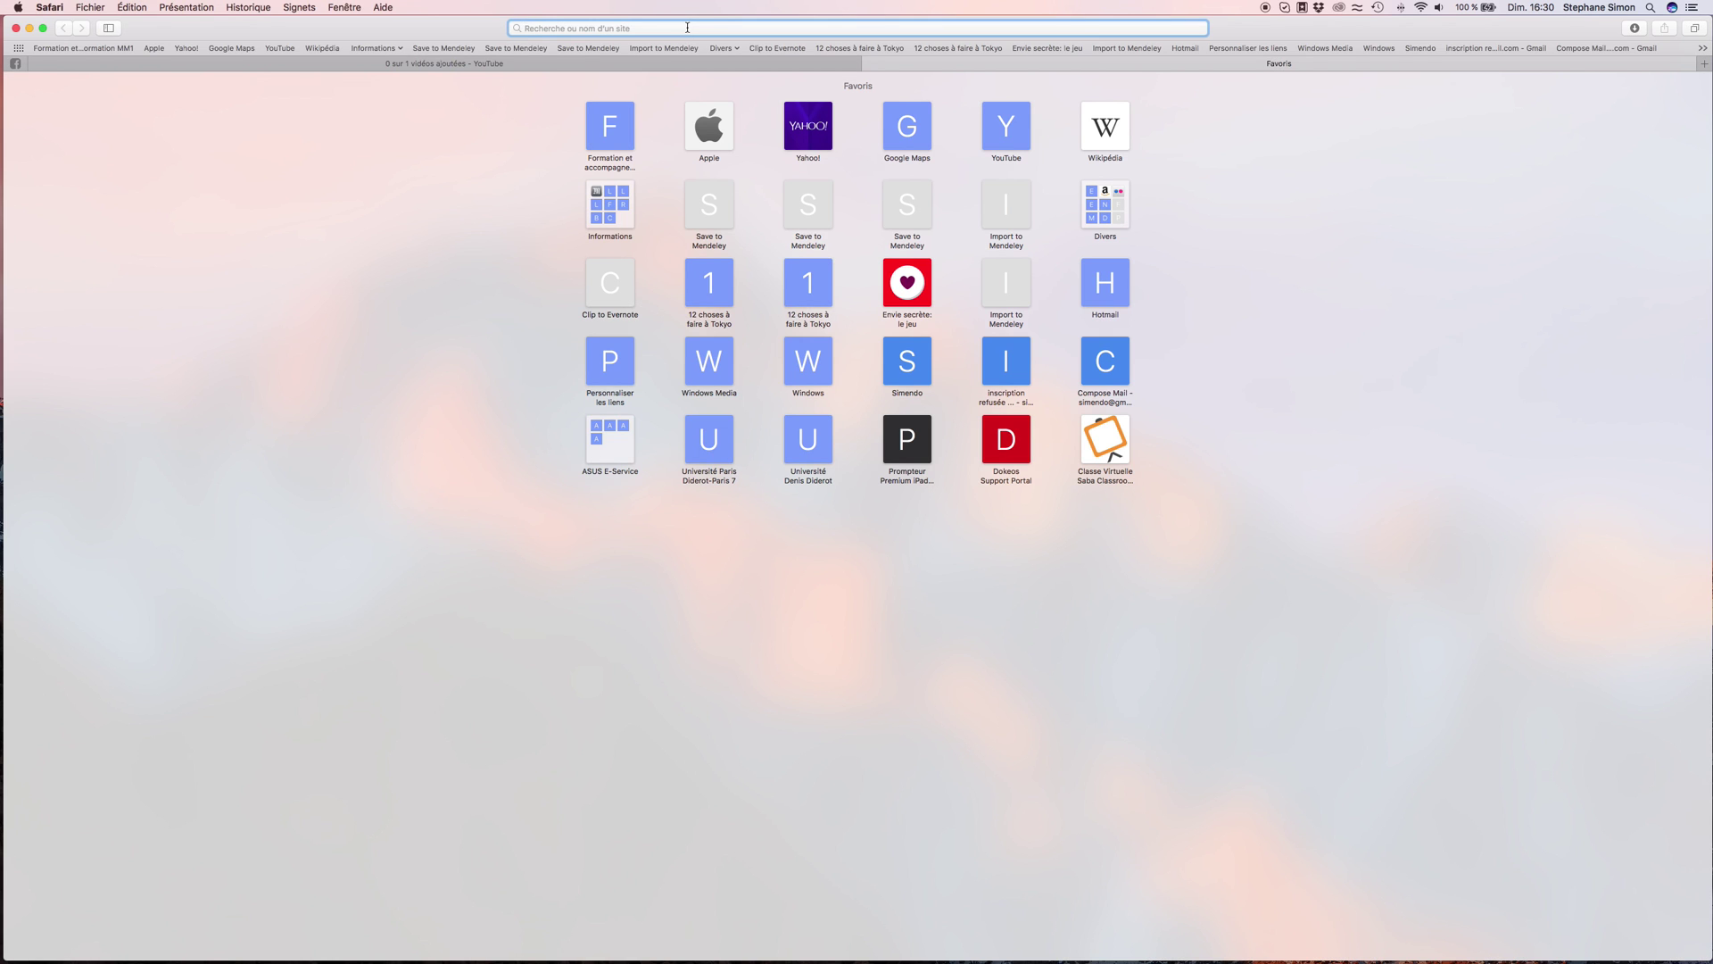
text(endo-academie.dokeoslms.com)
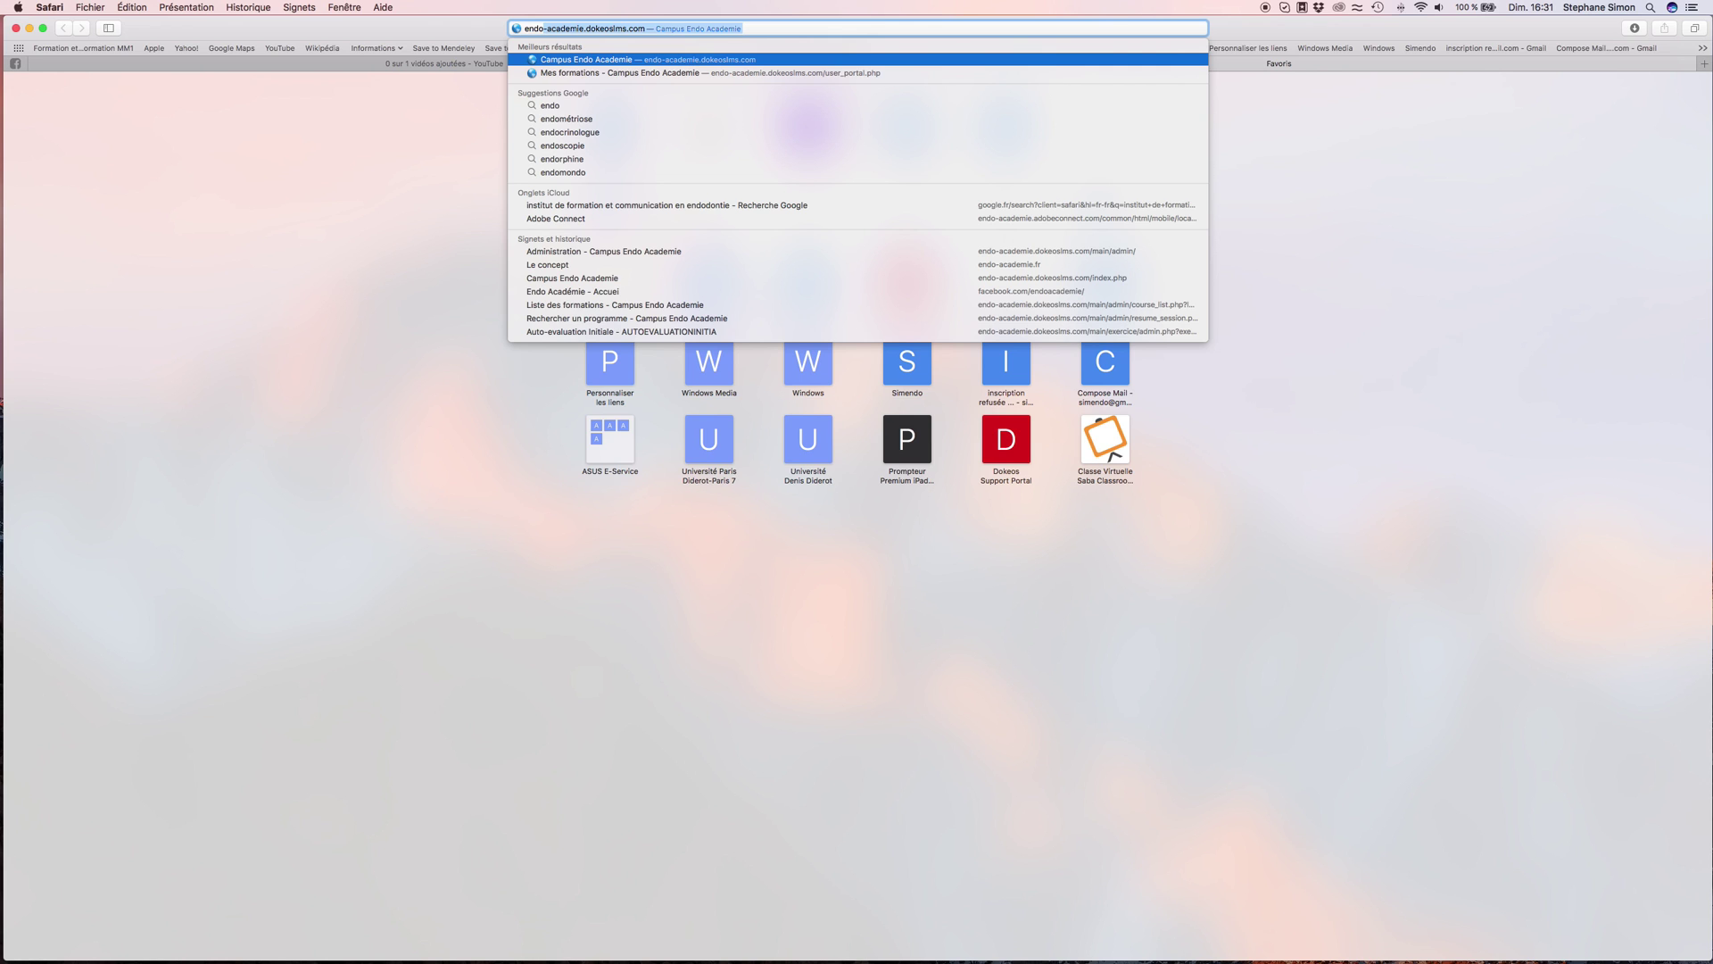
key(Return)
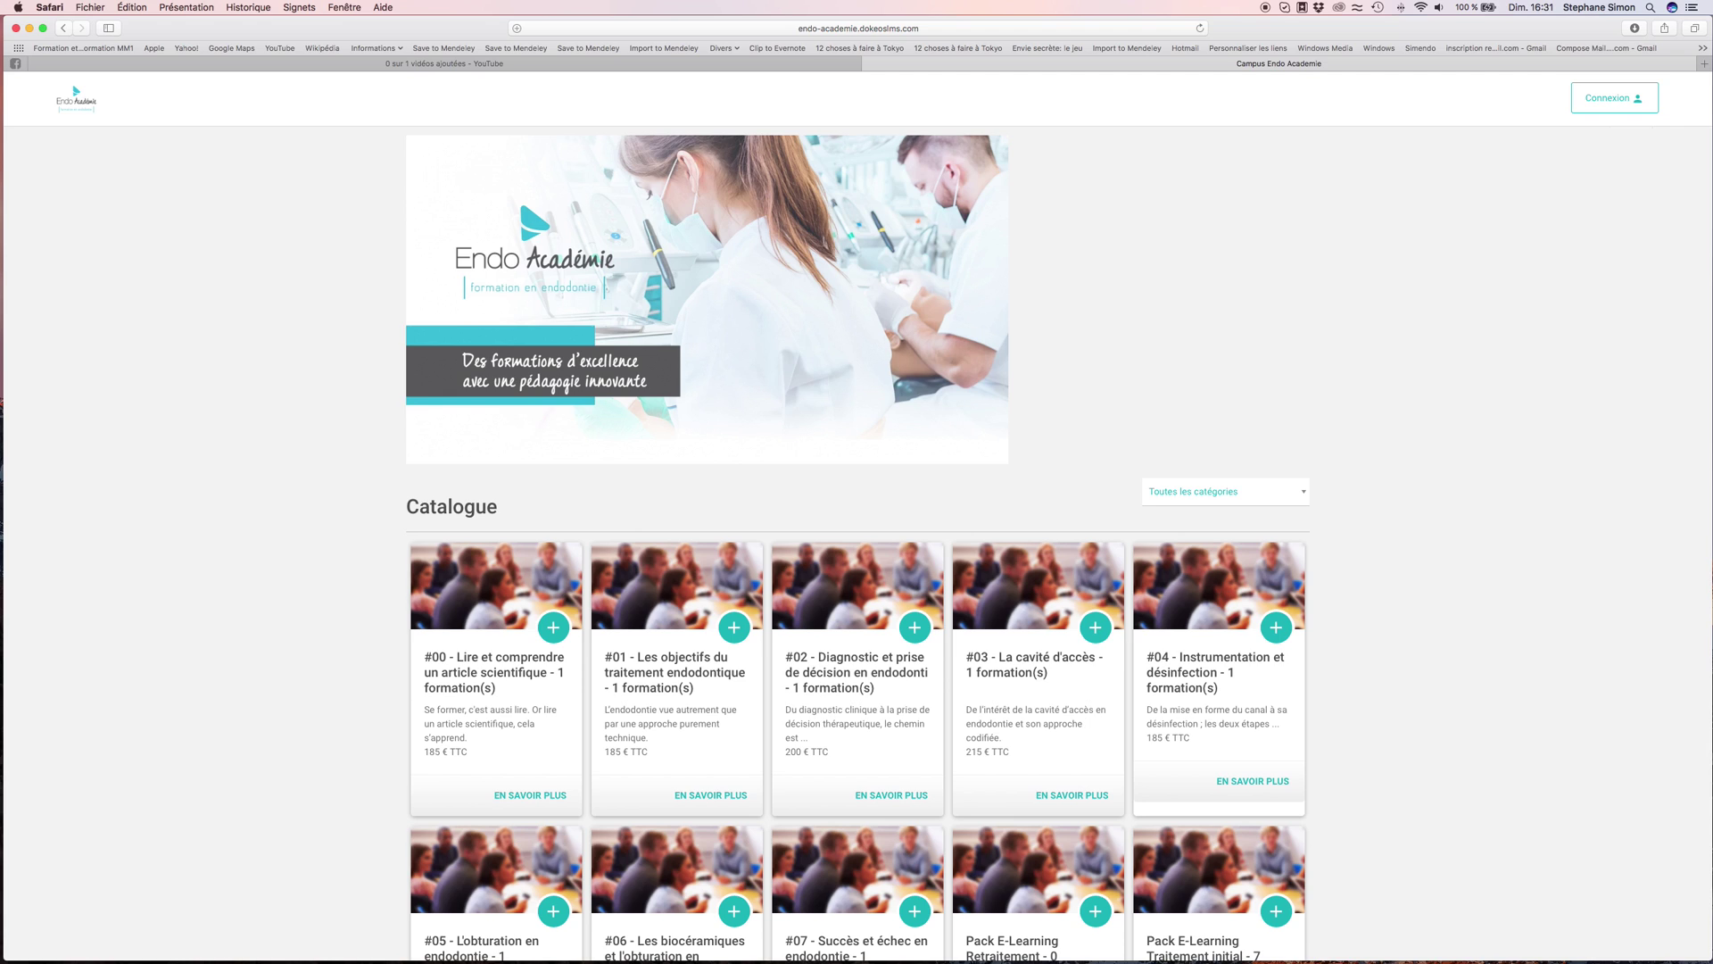
scroll(1044, 148, down, 1)
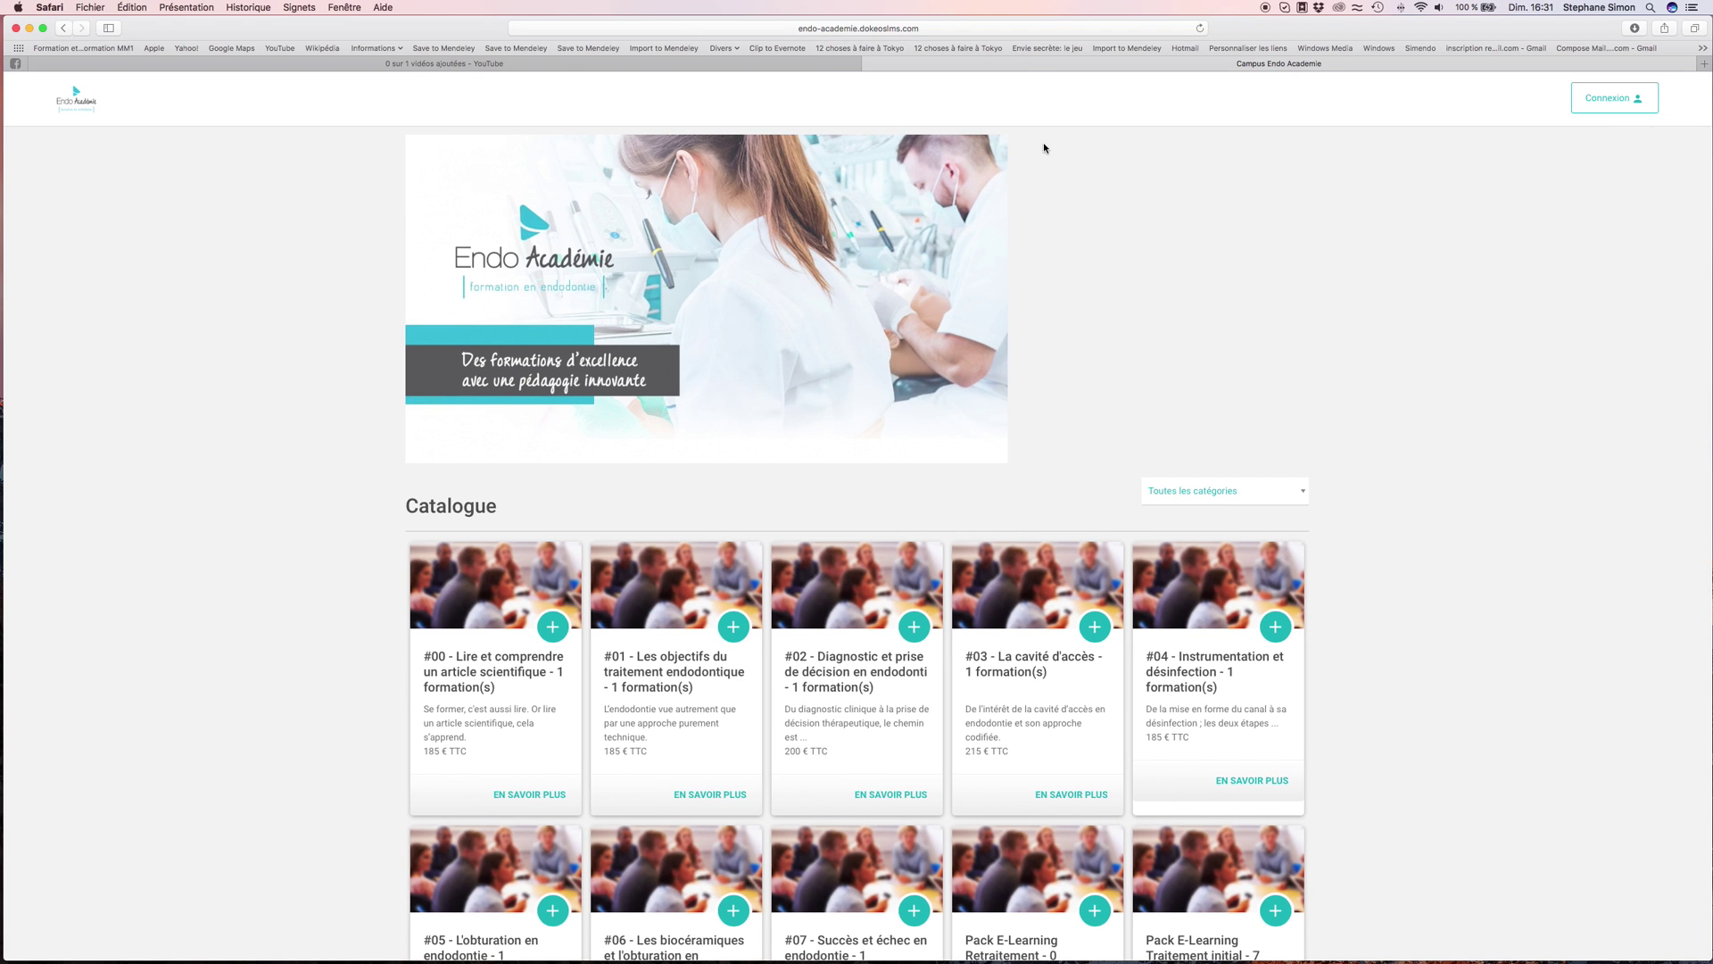
- Try to log in with the account identifier and password, without storing the password in the browser
click(1610, 100)
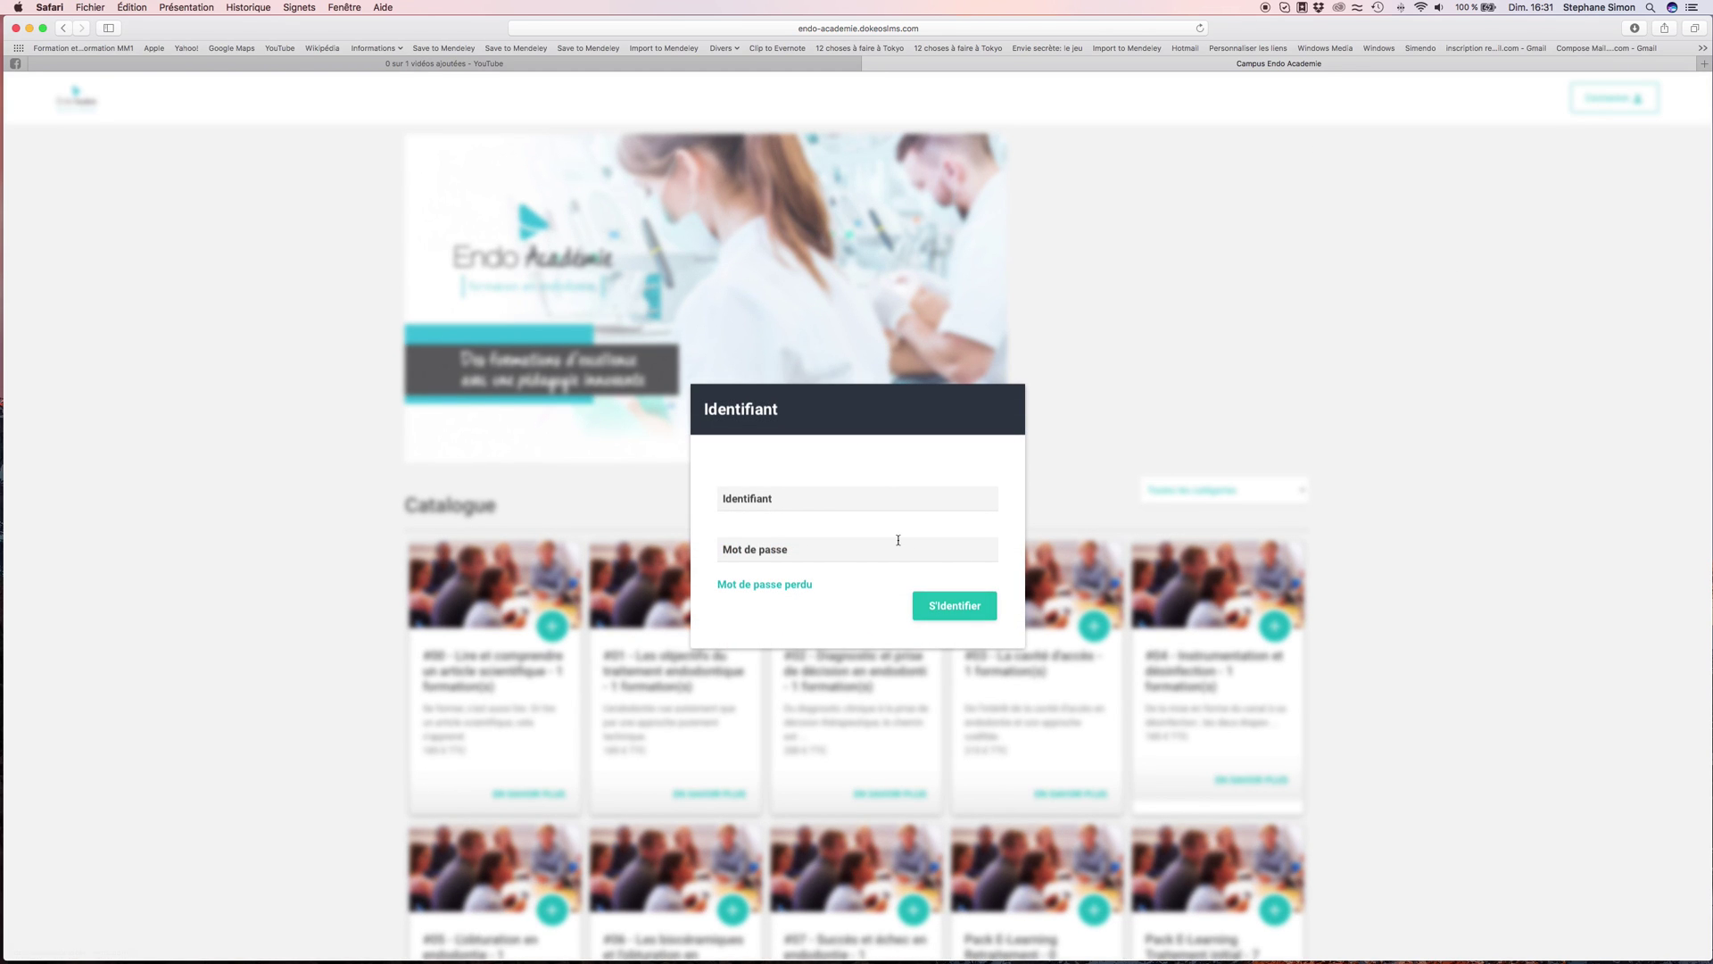
click(822, 498)
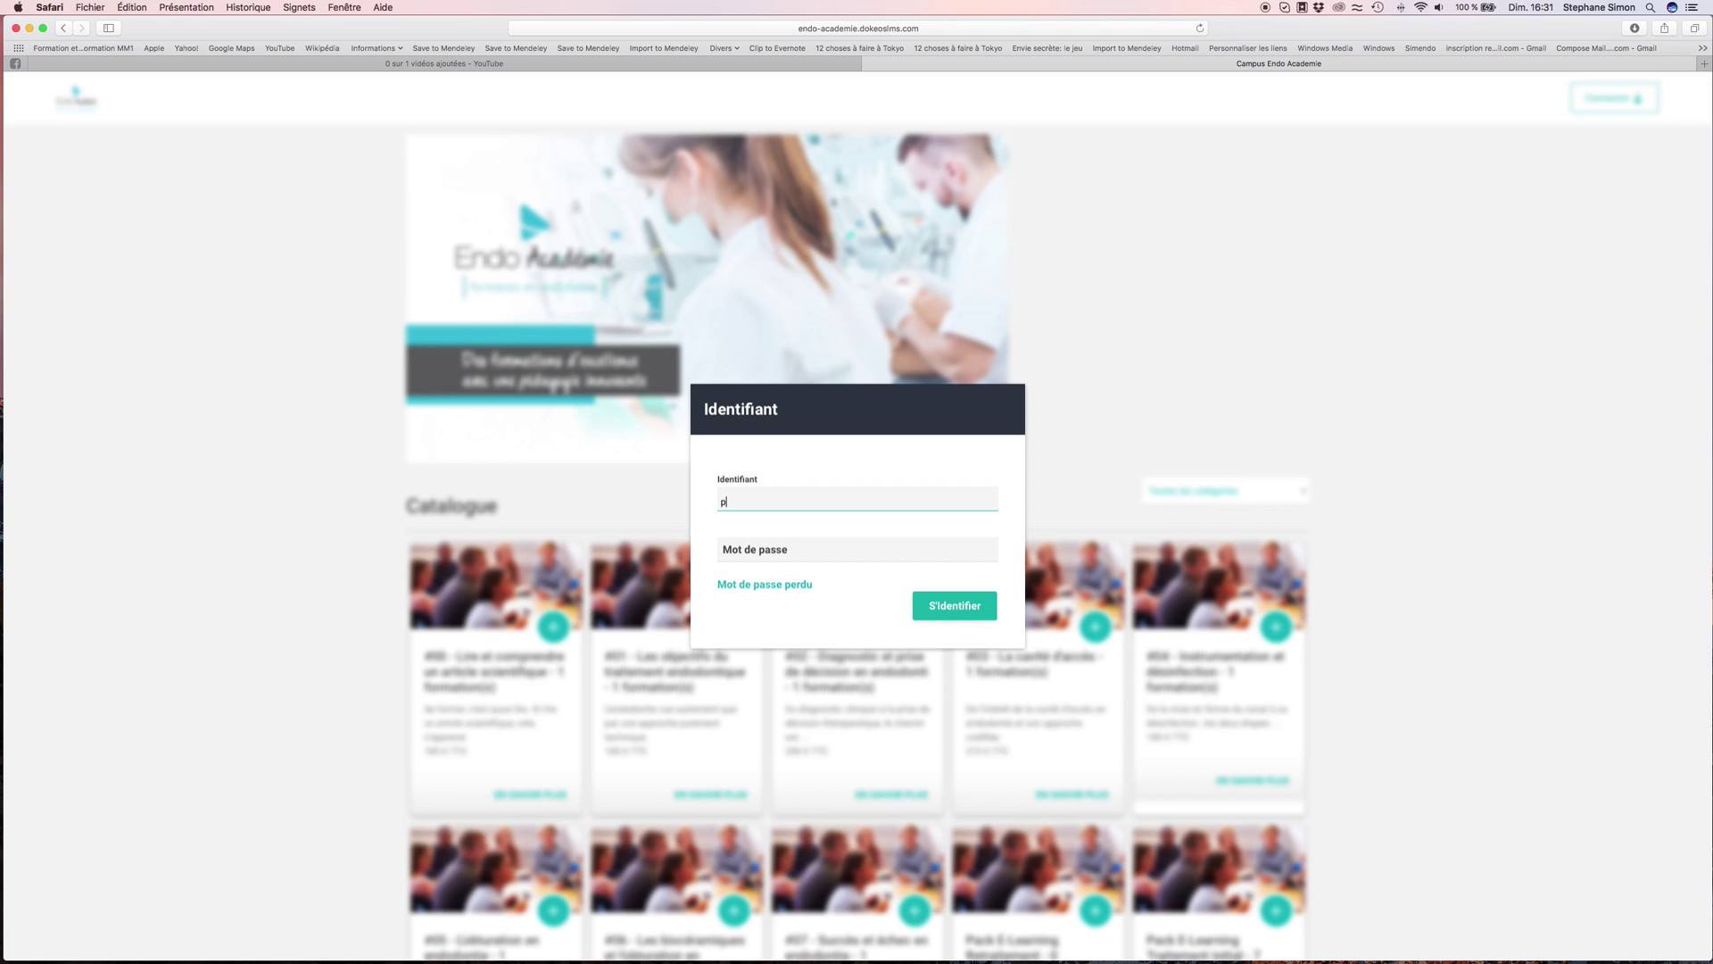
text(pexpert)
key(Tab)
click(958, 608)
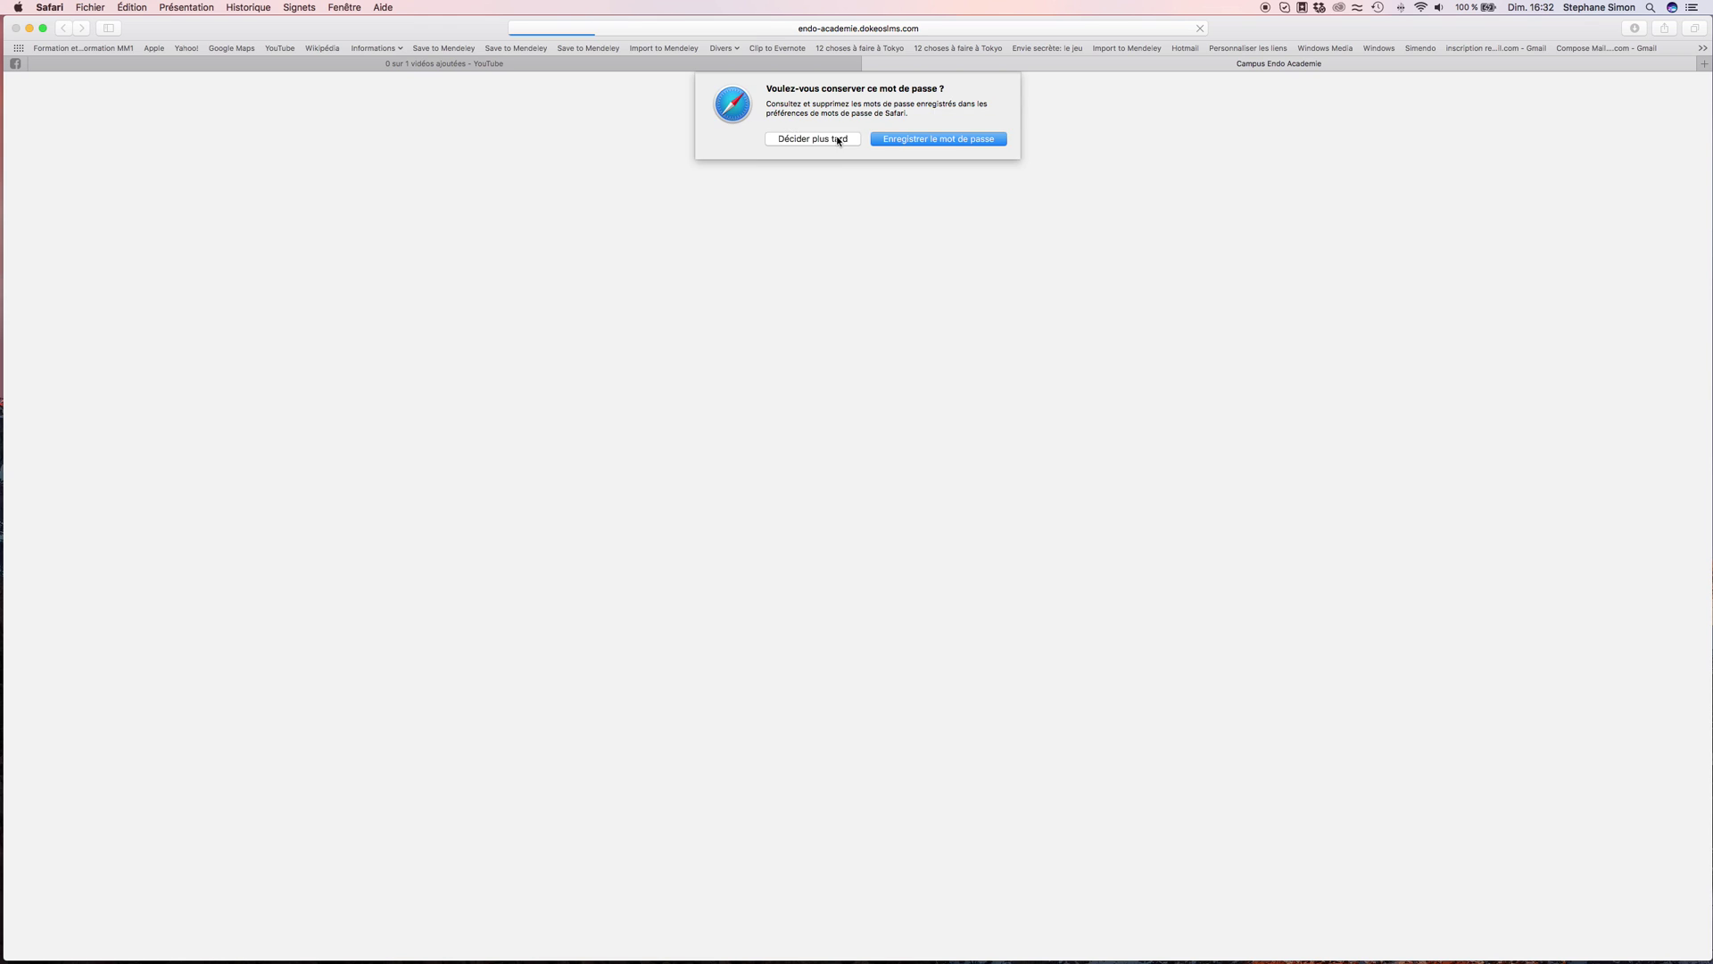
click(837, 140)
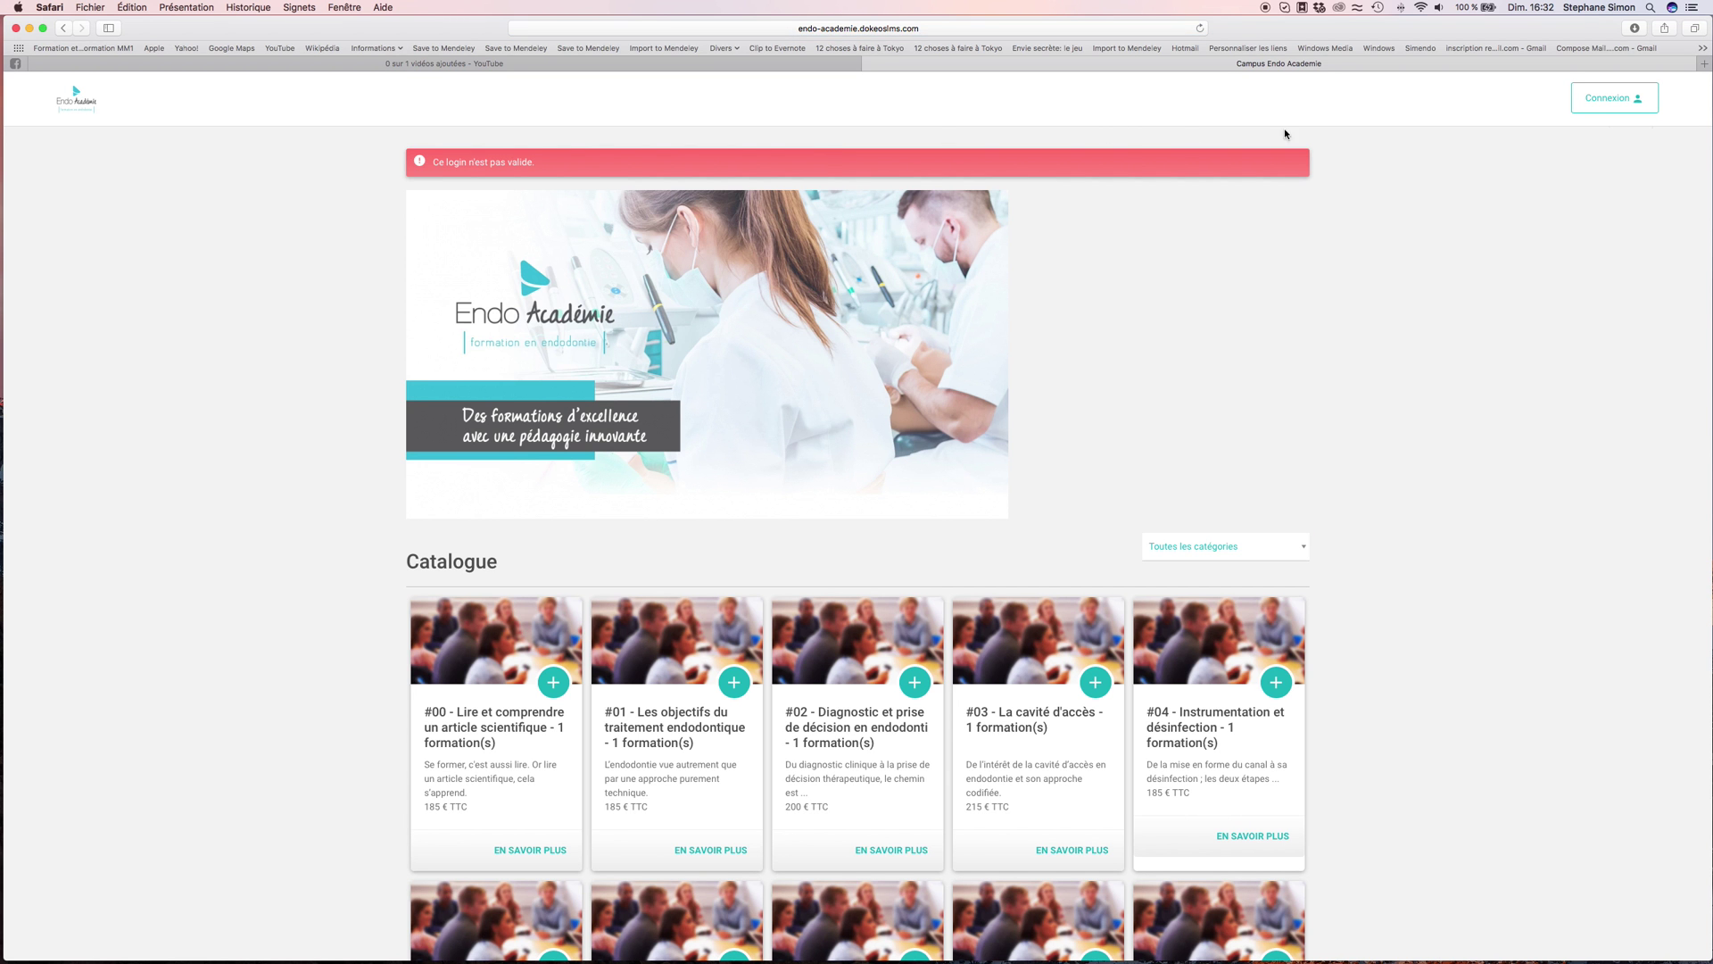
- Log in to the campus with the account identifier and re-entered password, postponing the browser's offer to save it
click(1612, 106)
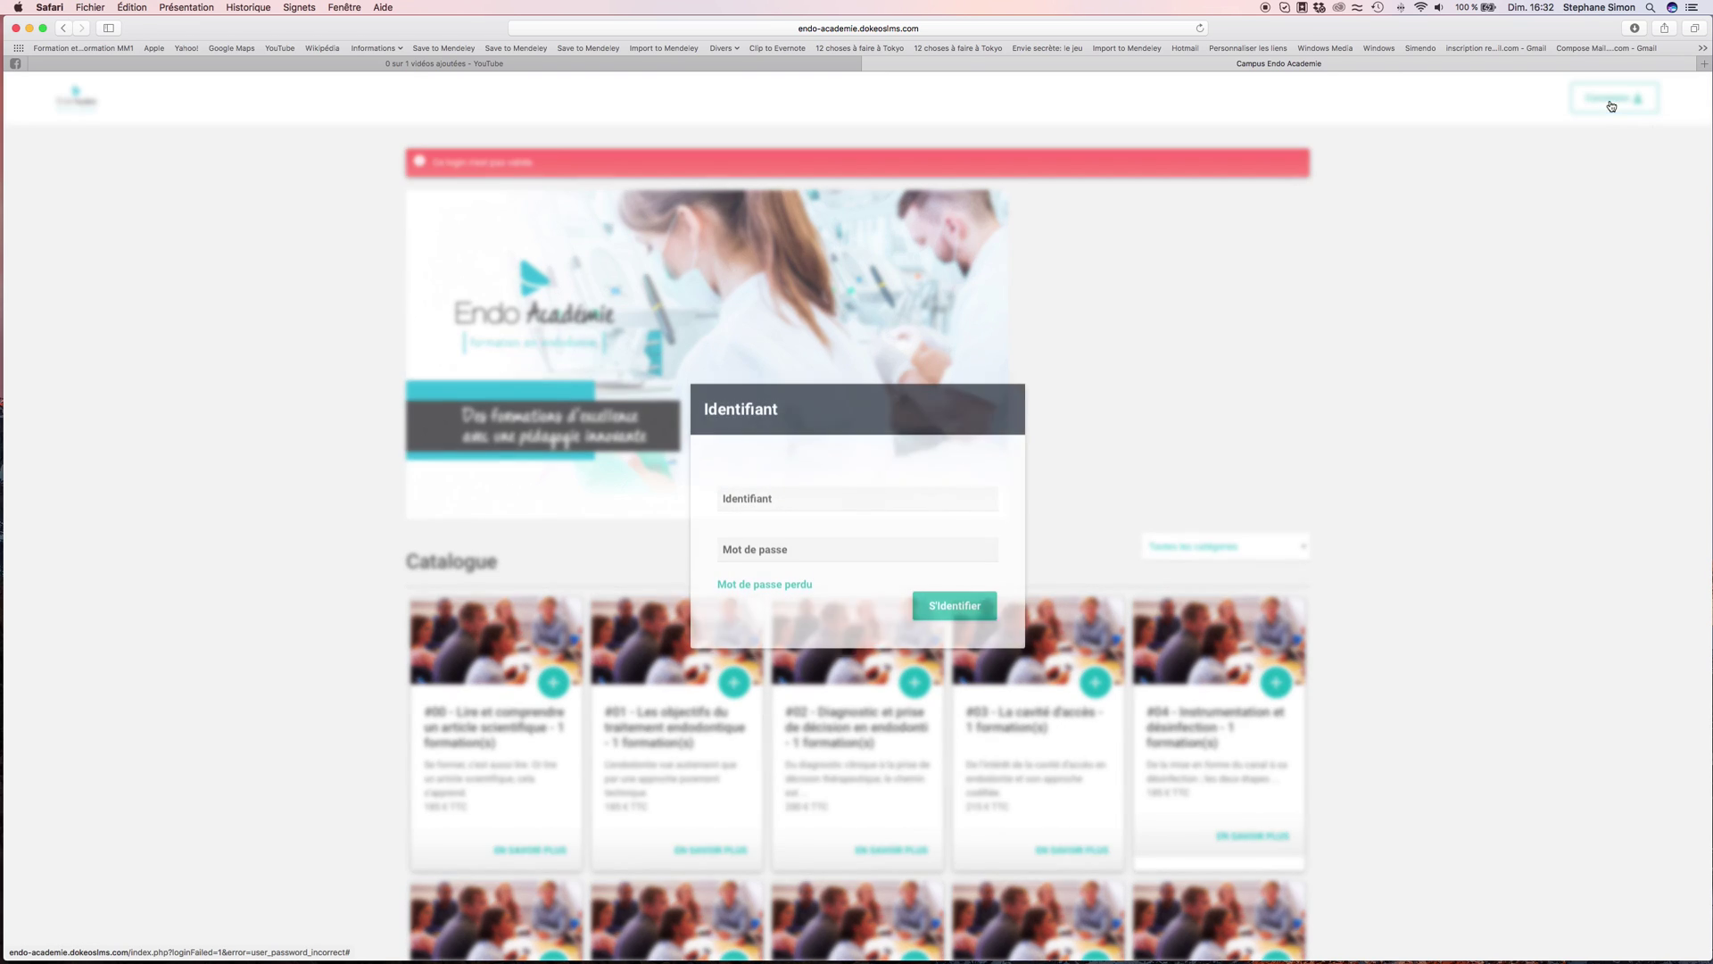
click(810, 499)
text(pexpert)
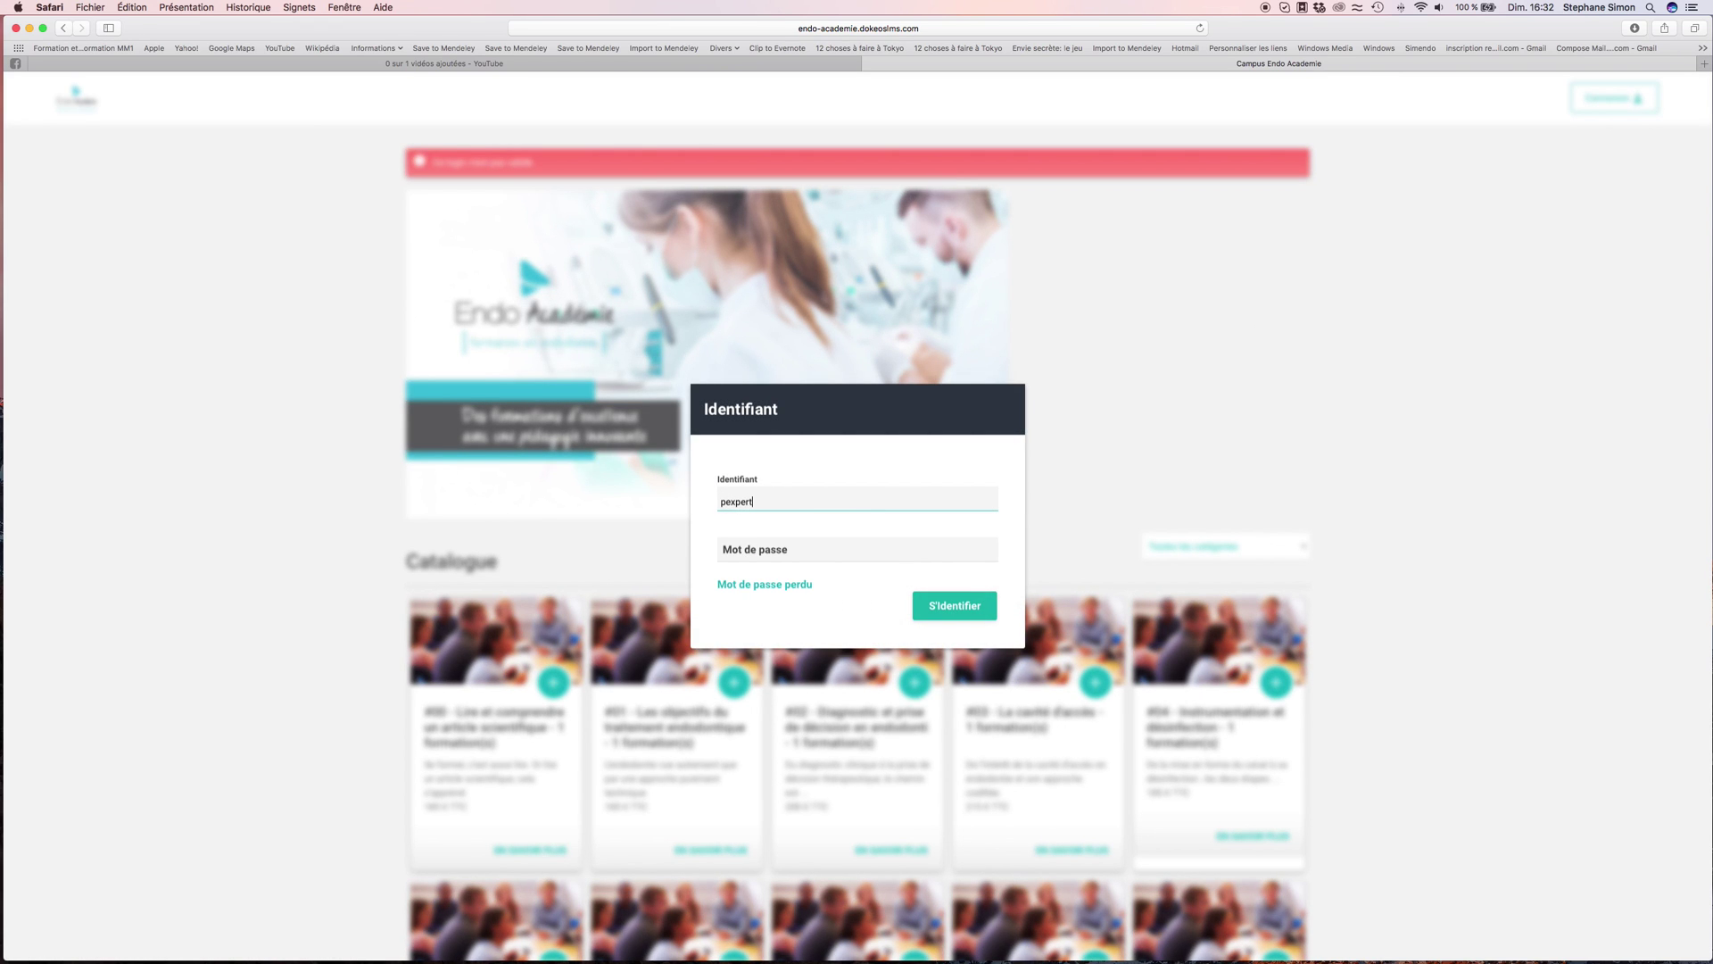
key(Tab)
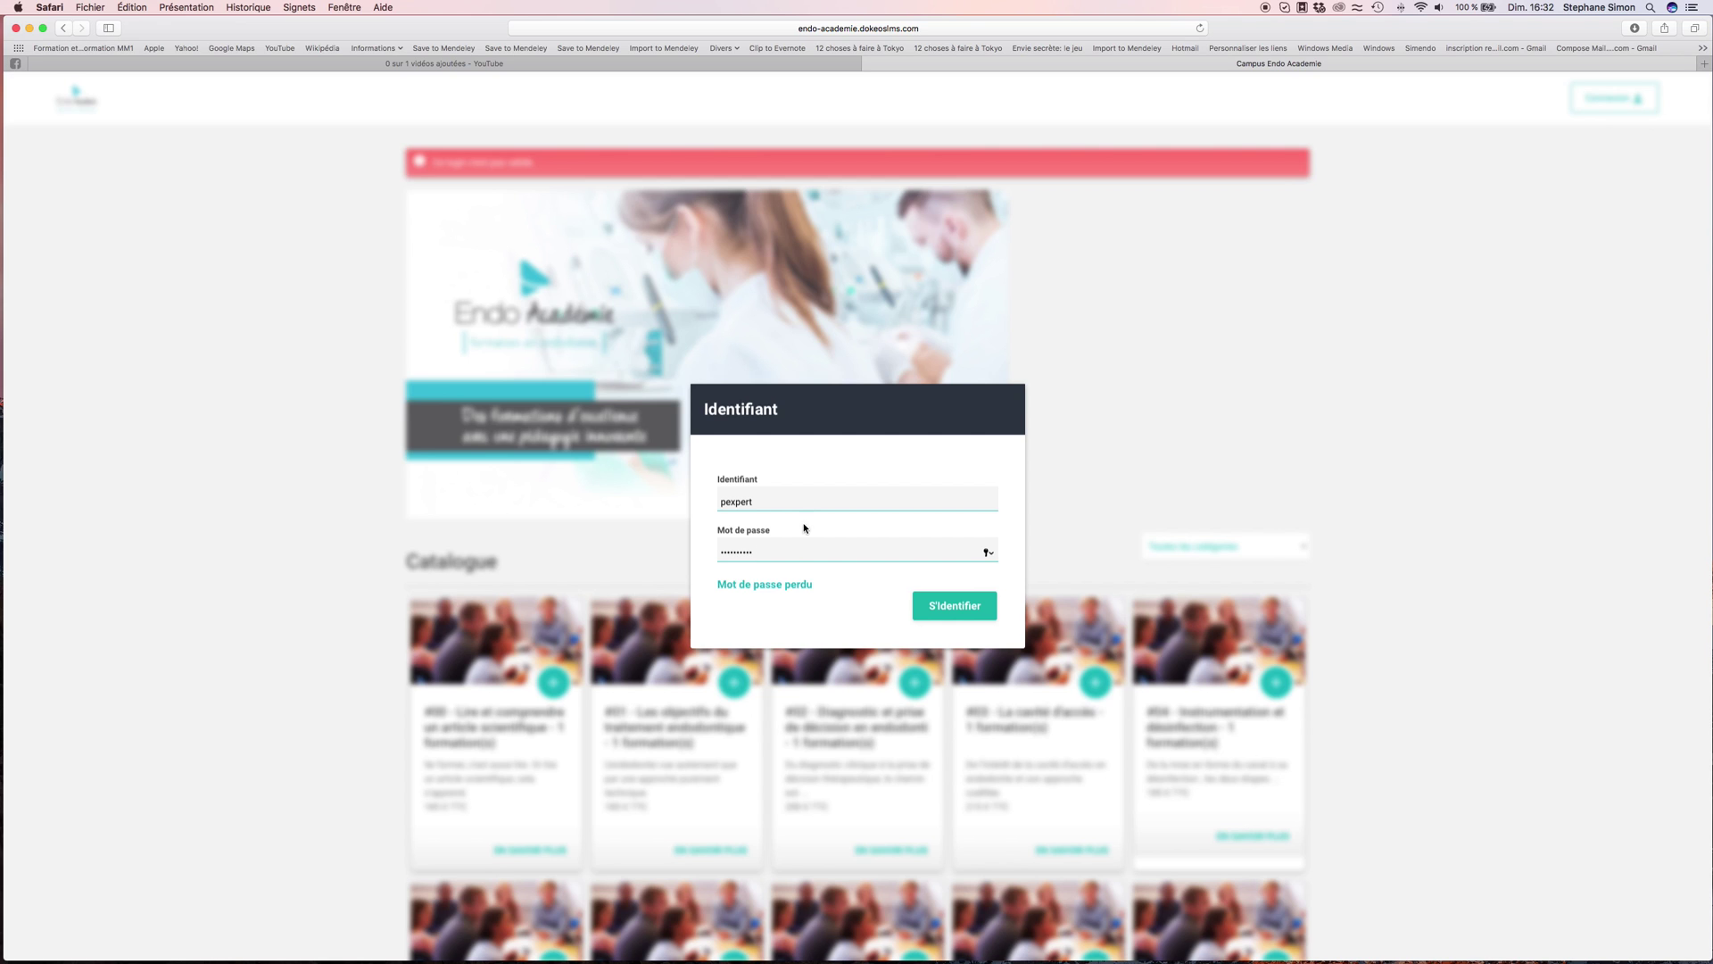
click(963, 606)
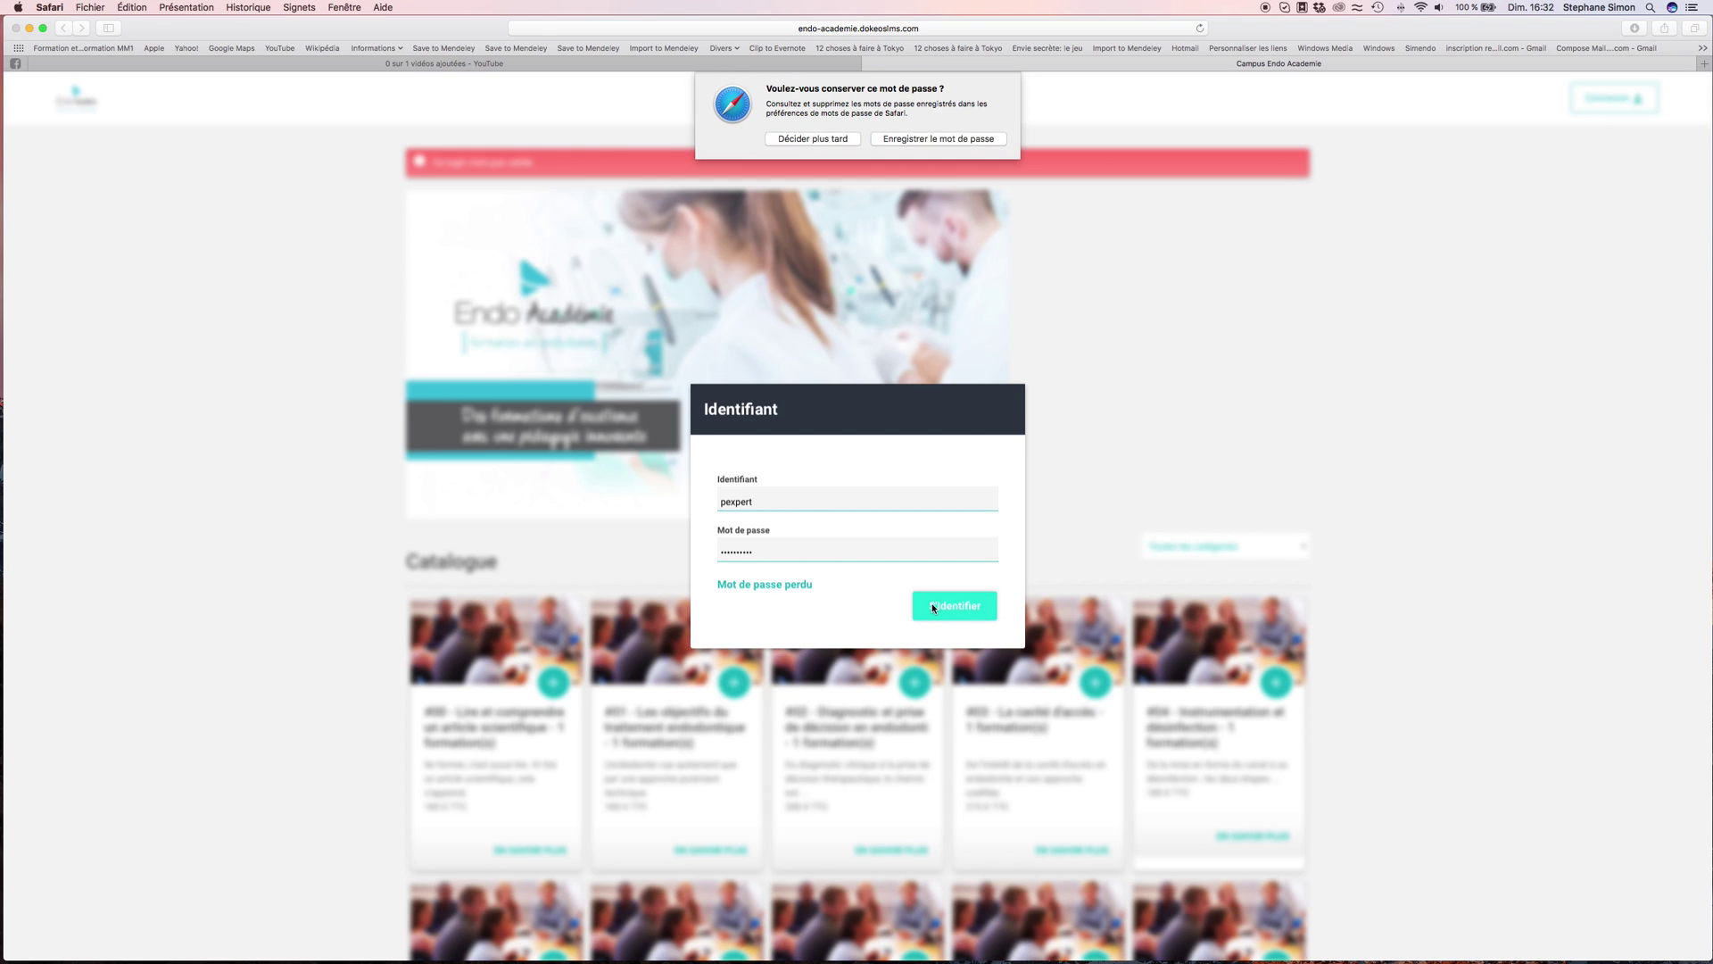
click(833, 136)
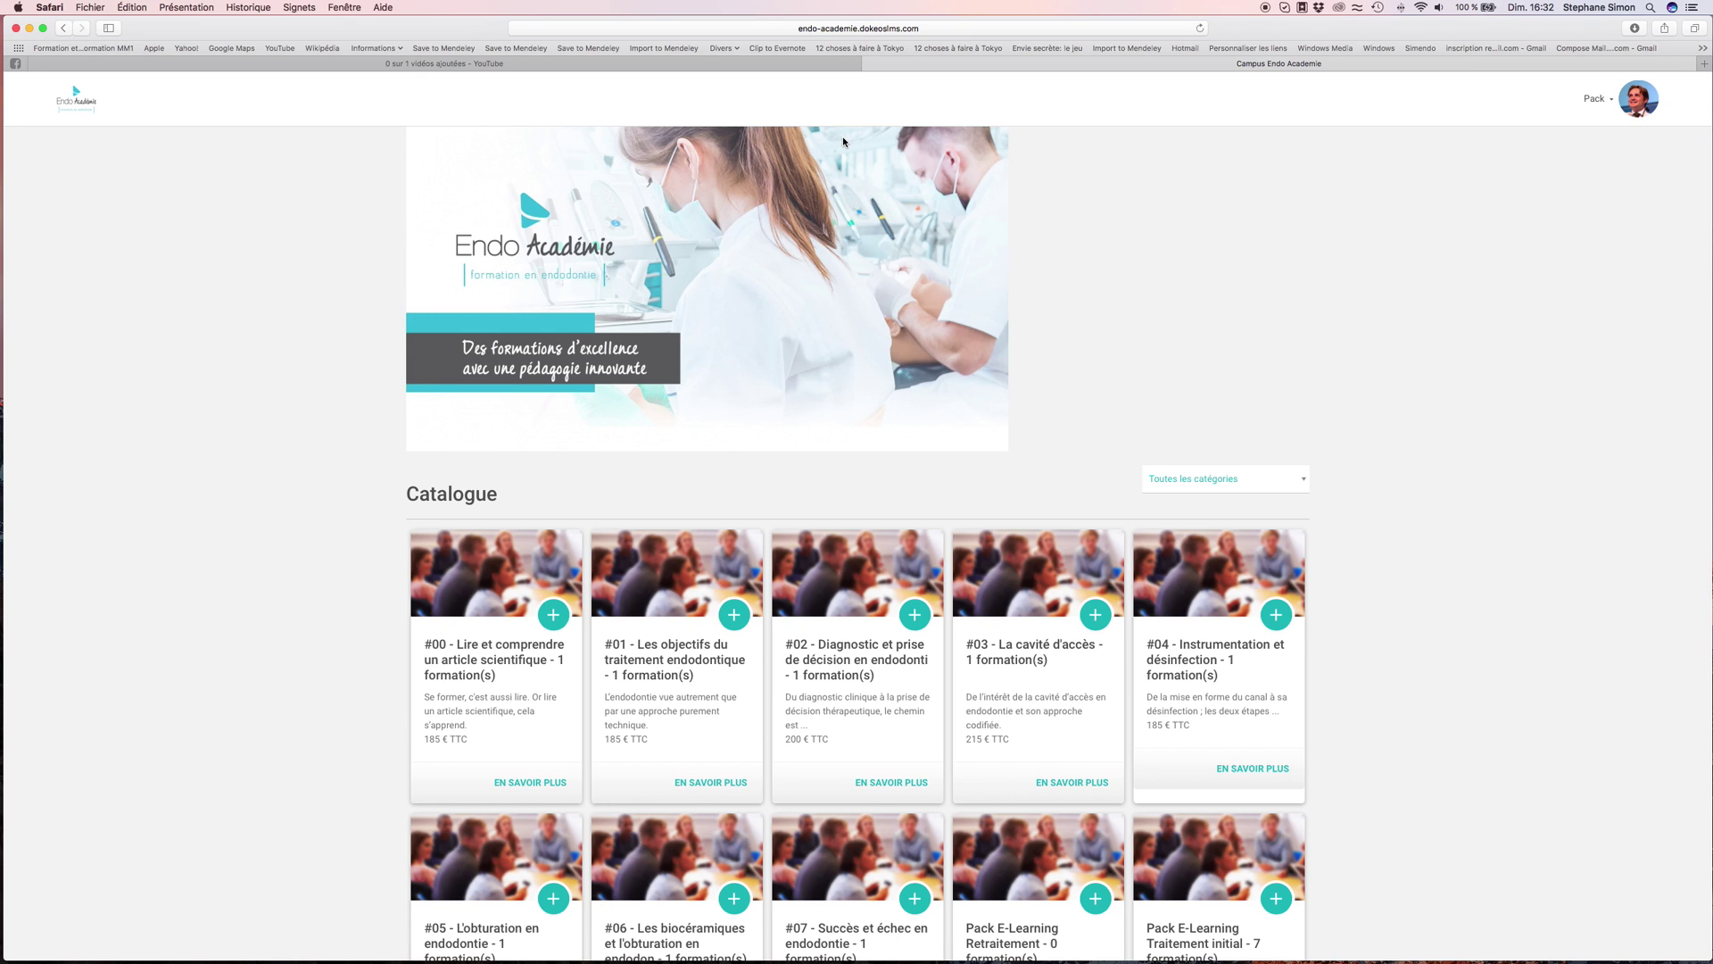
- Open the account's profile form and import the picture "identité 2.jpg" as the new profile image
click(1609, 99)
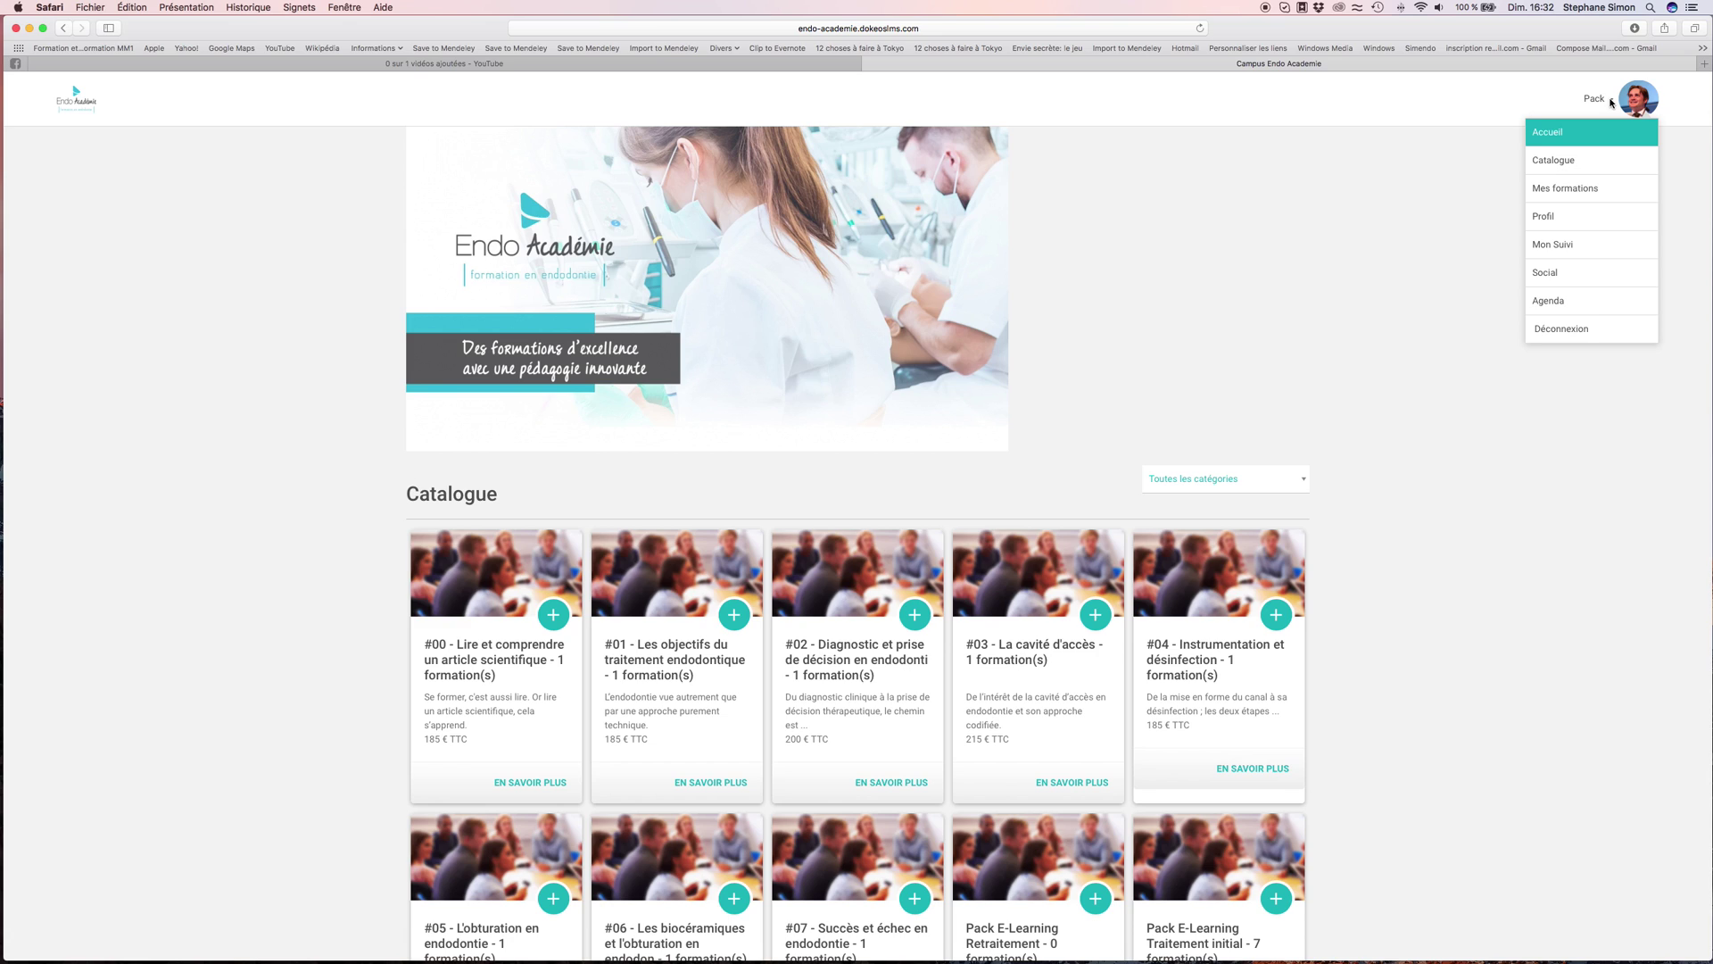
click(1552, 218)
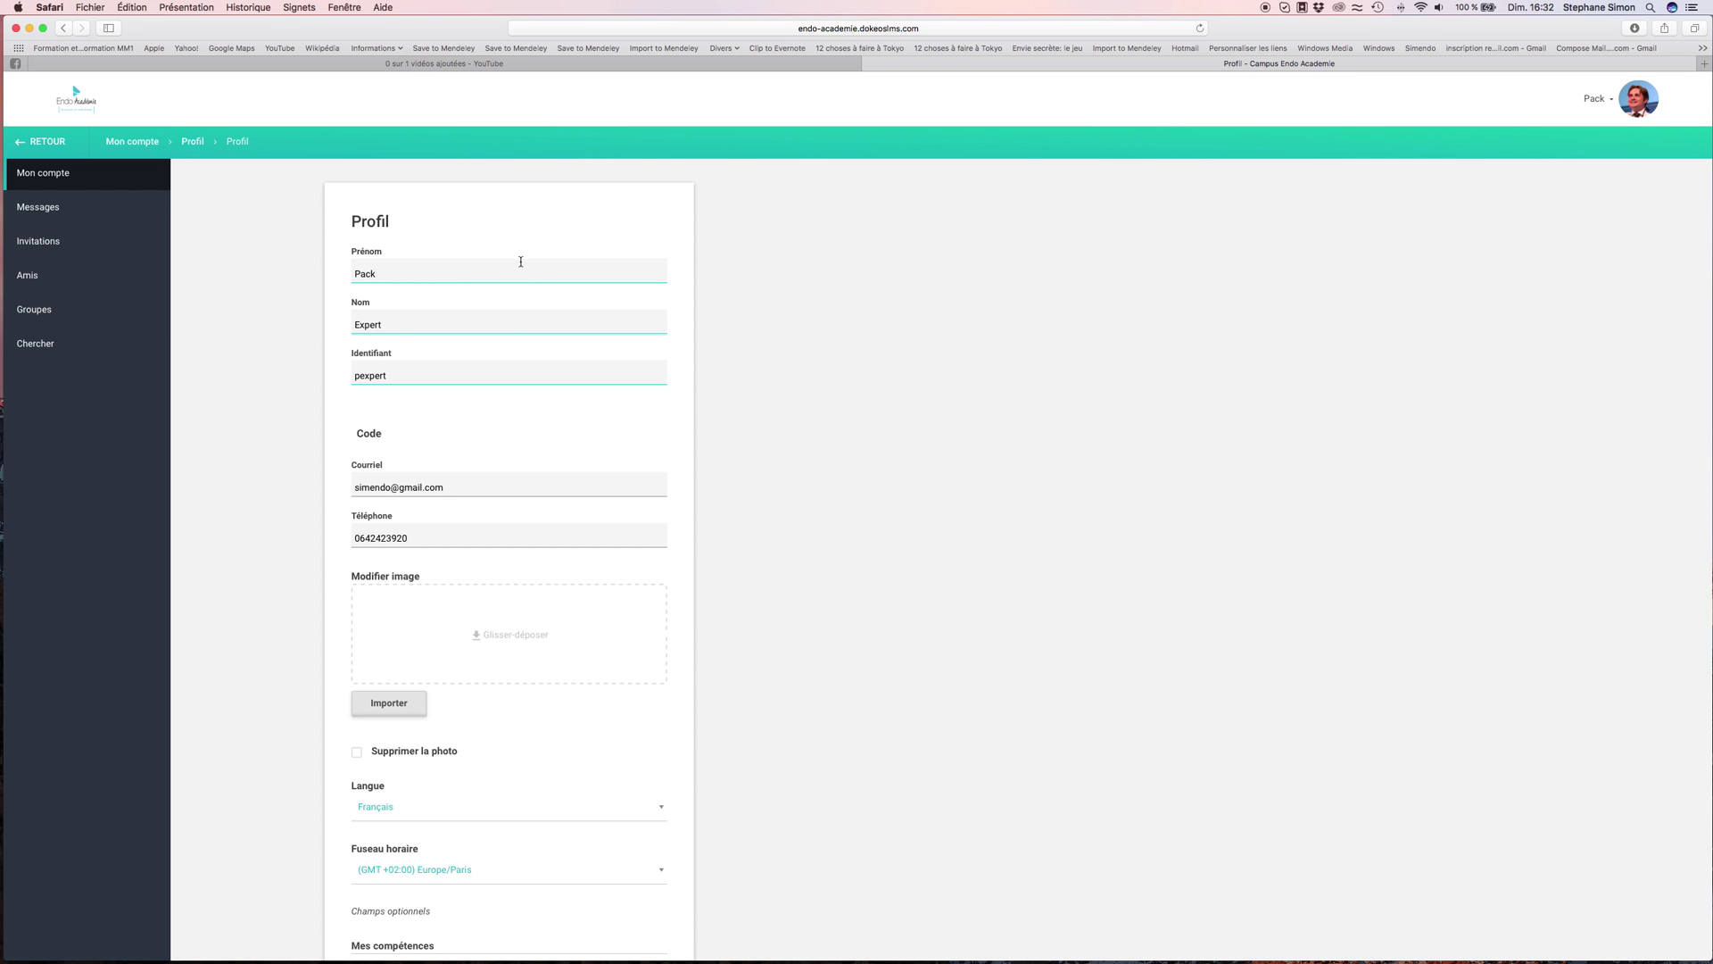
scroll(509, 344, down, 8)
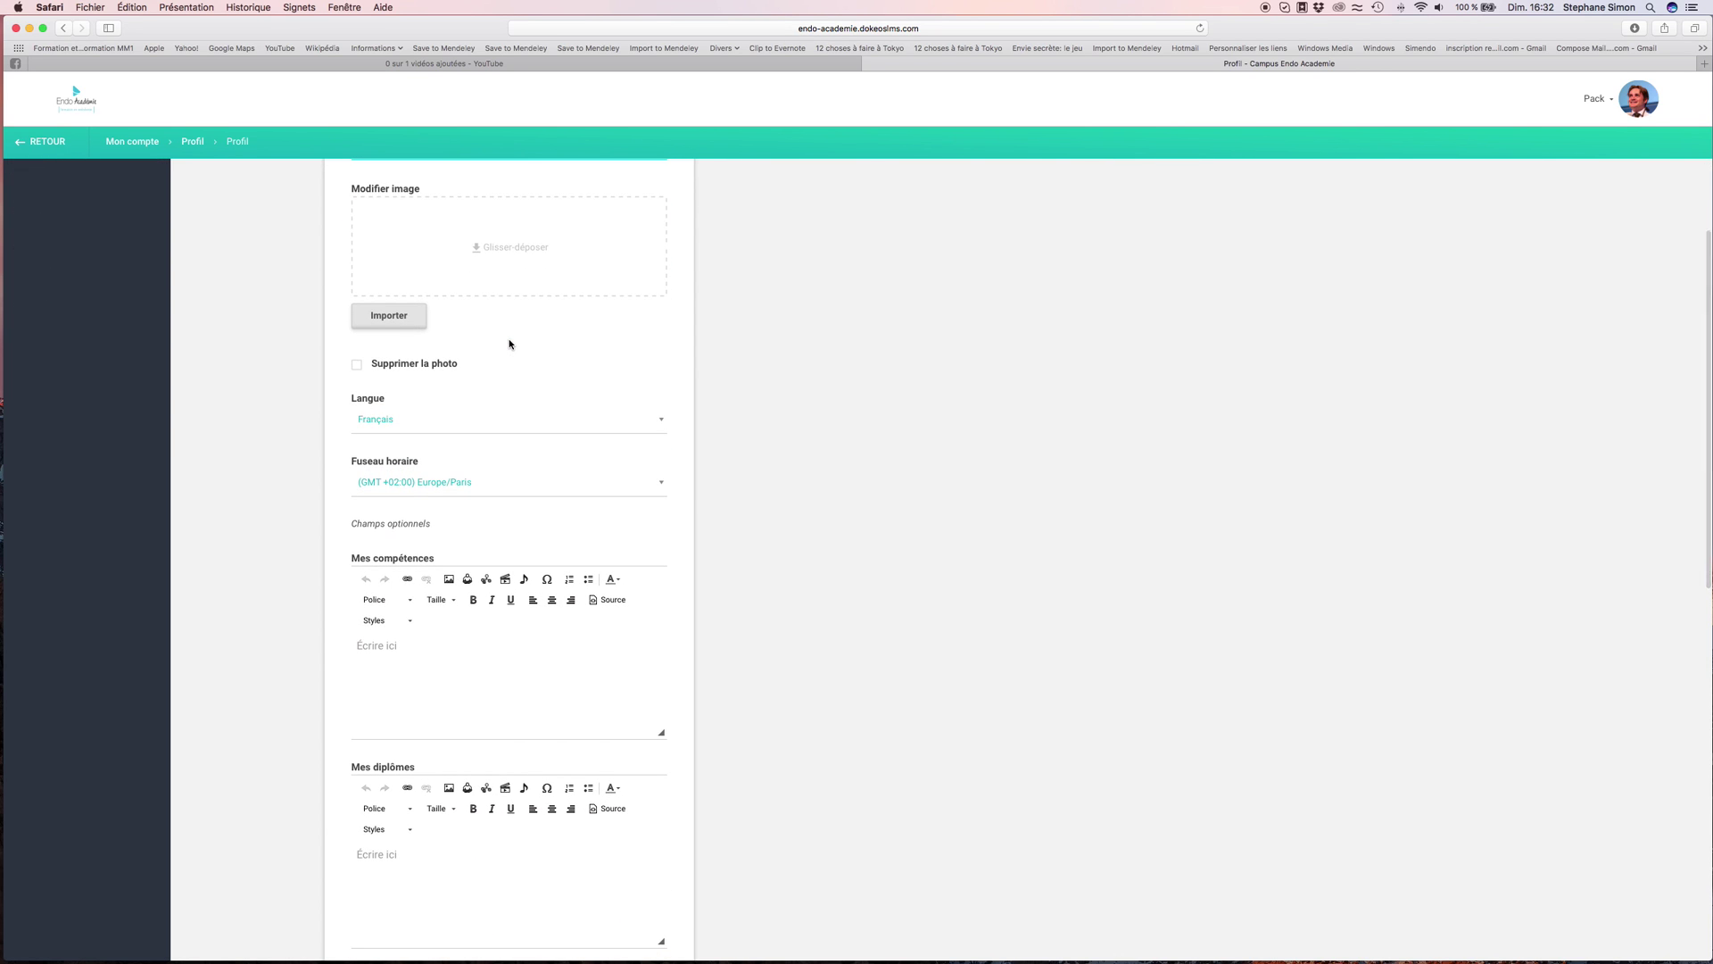
scroll(486, 344, up, 2)
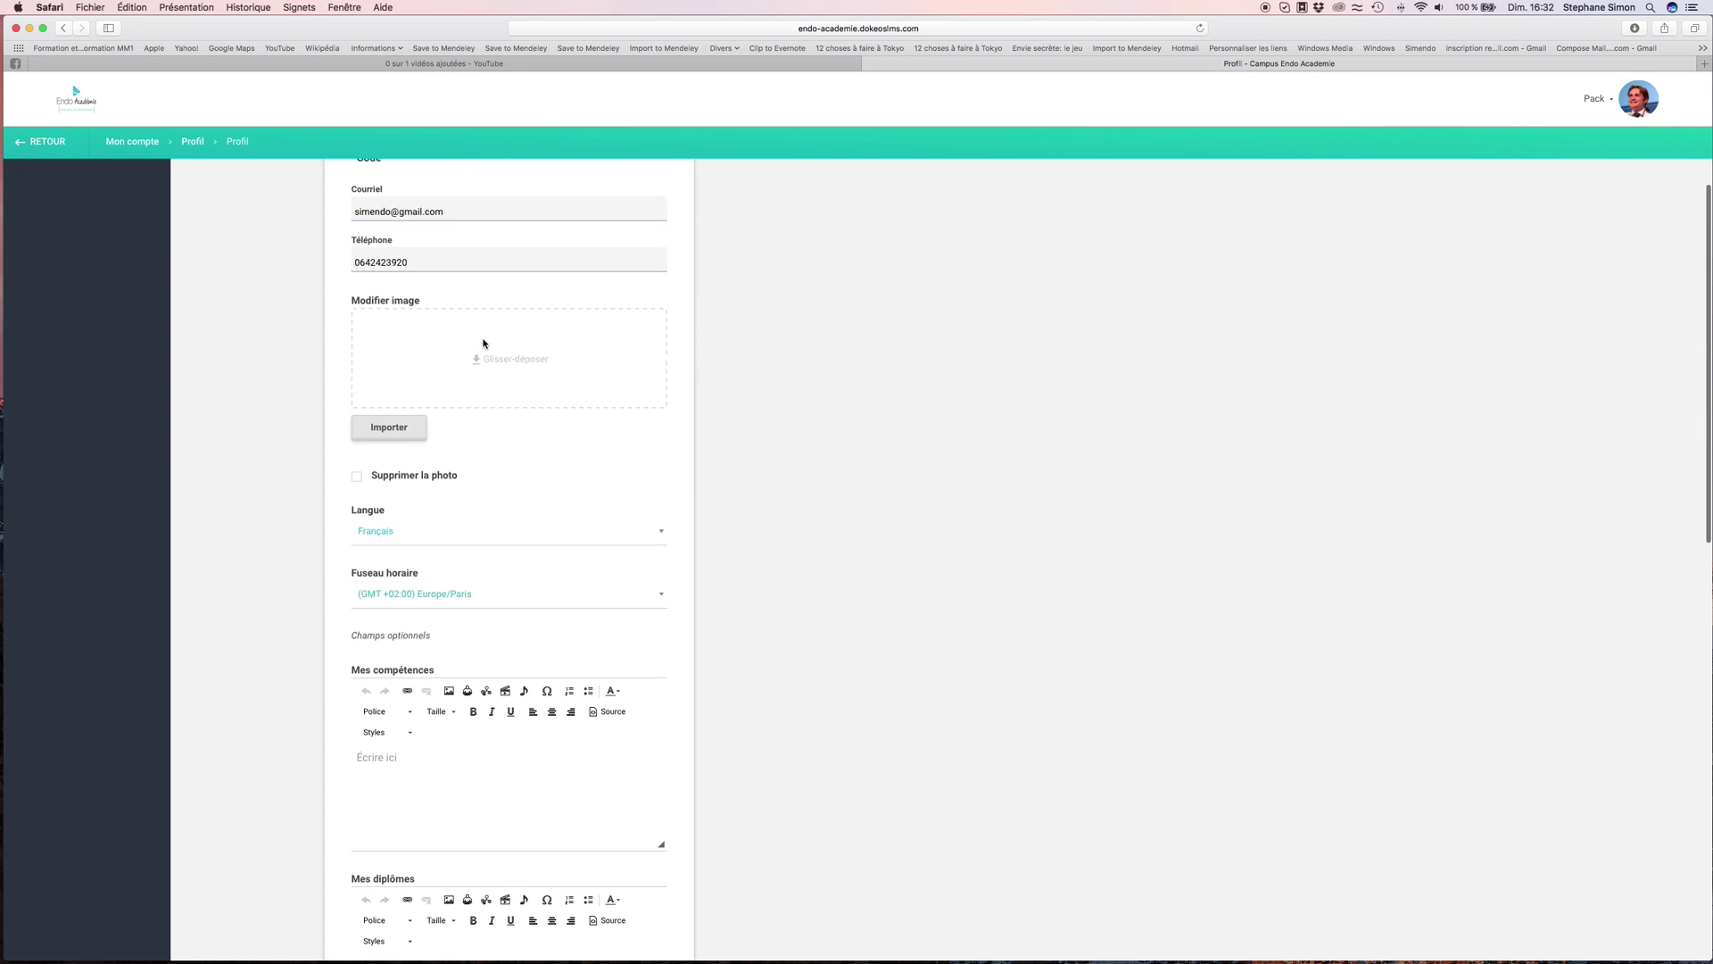
click(386, 429)
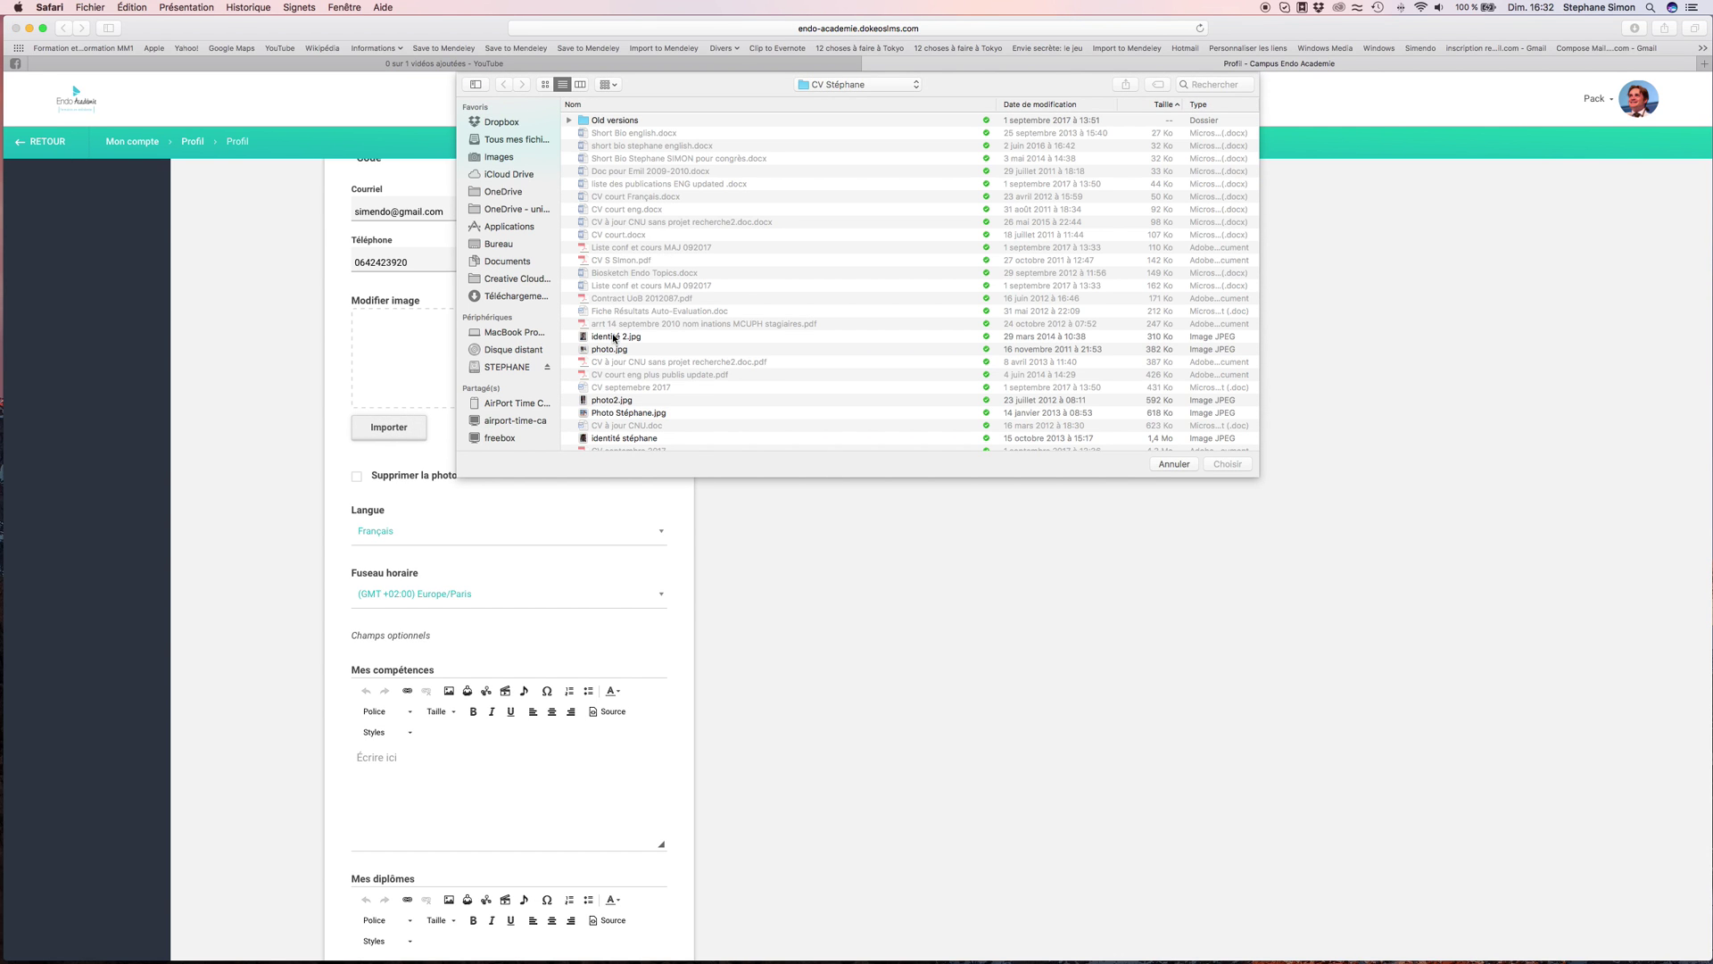
click(614, 338)
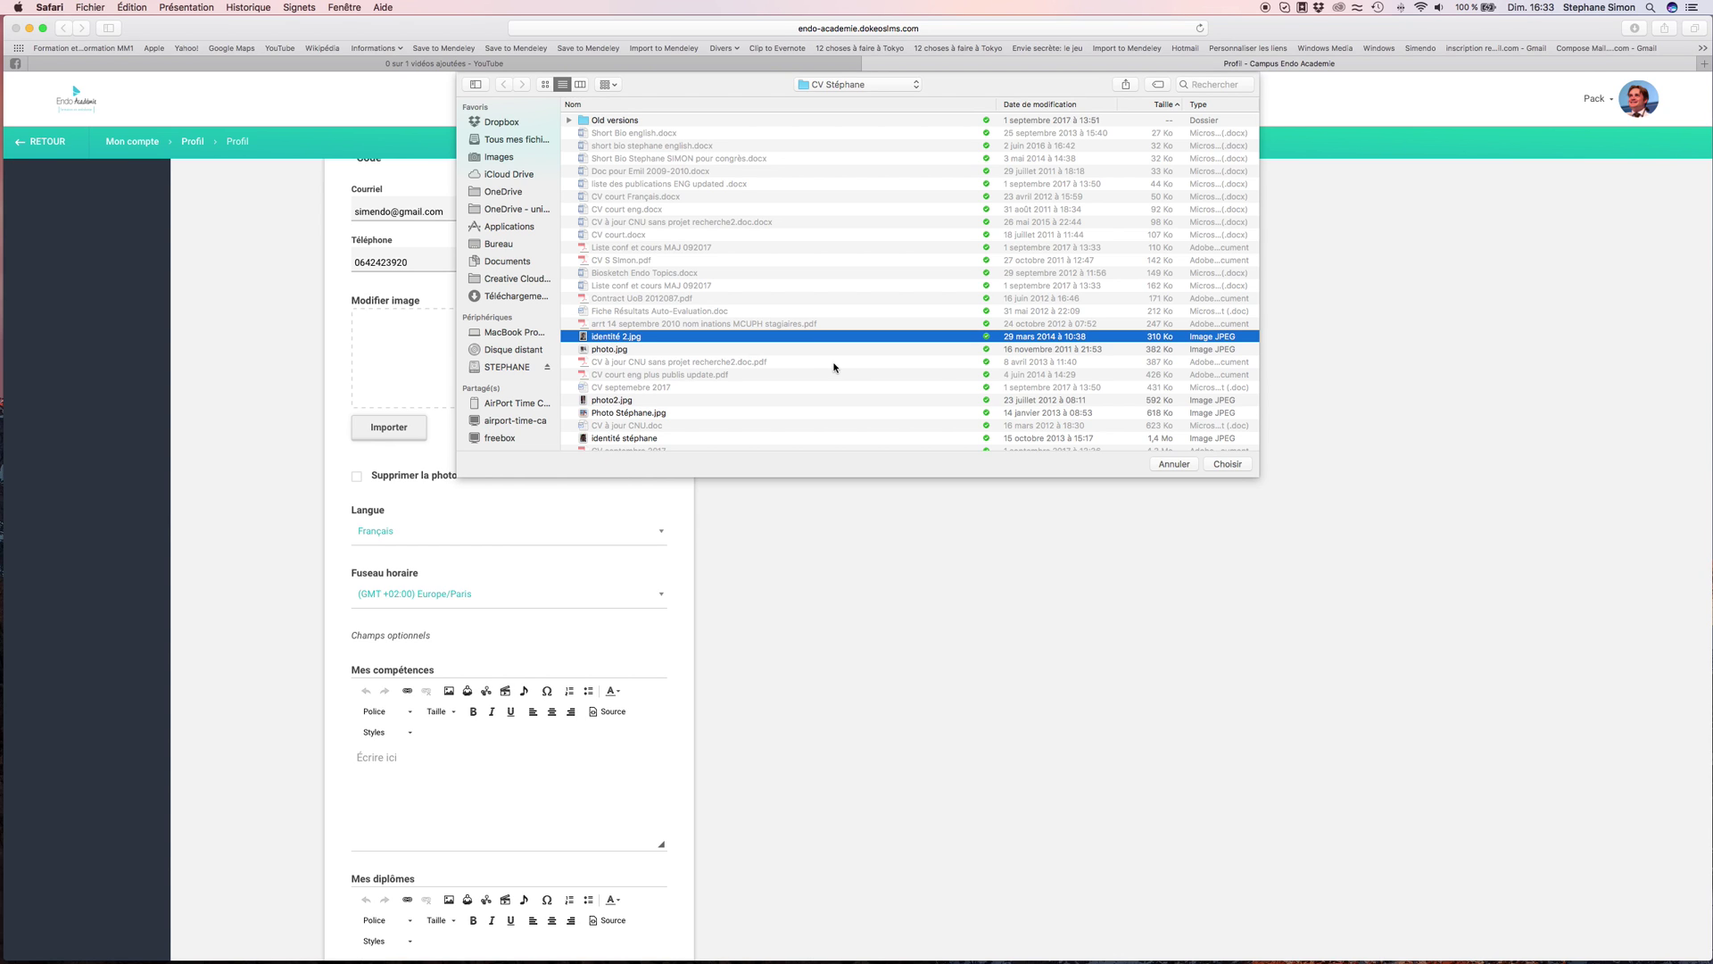
click(1227, 465)
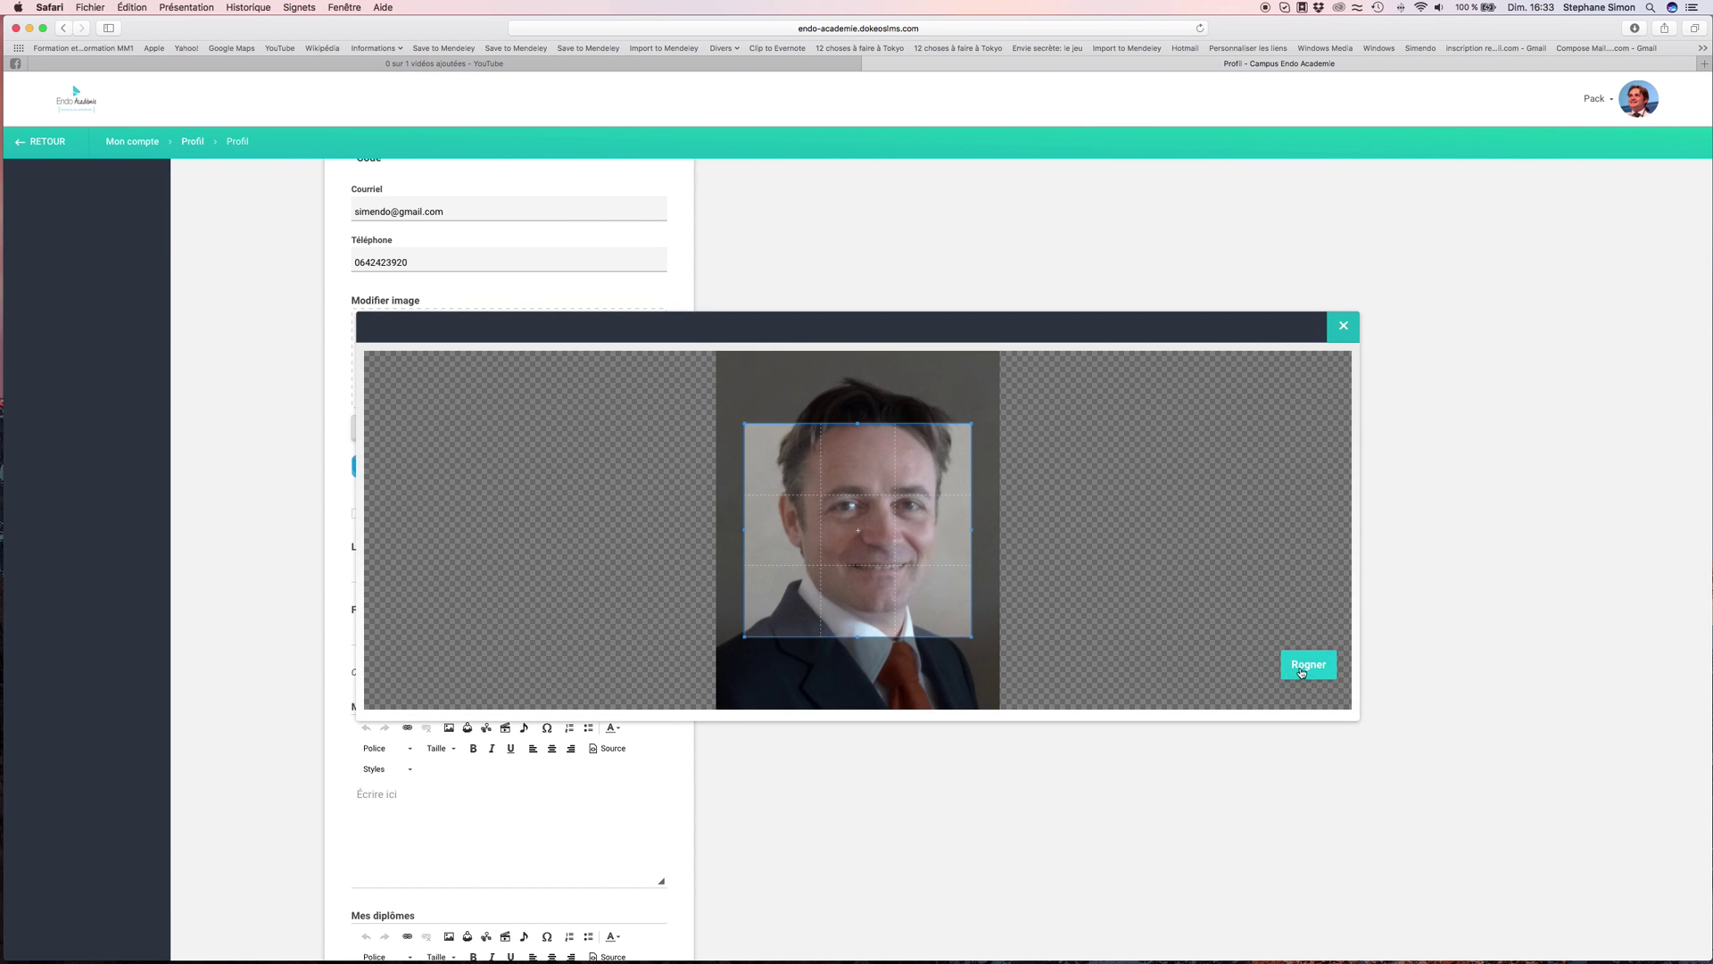
- Move and enlarge the crop frame so it covers the whole head and collar, and crop the picture
drag(911, 580, 894, 526)
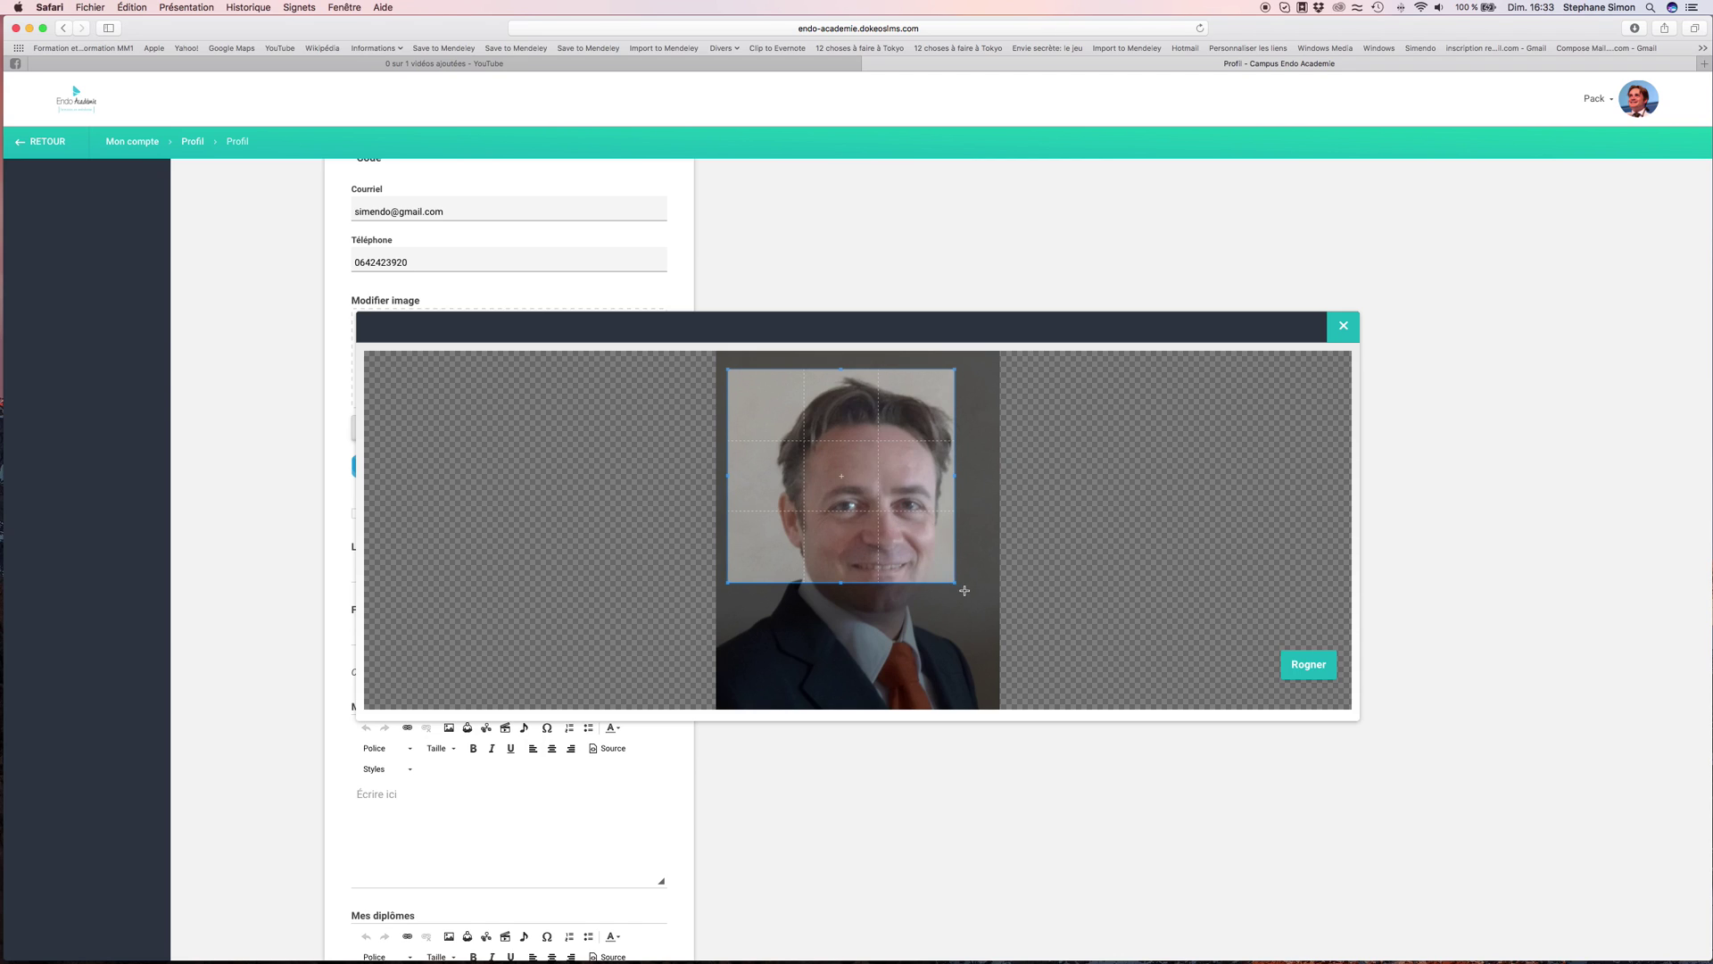
drag(966, 590, 1021, 633)
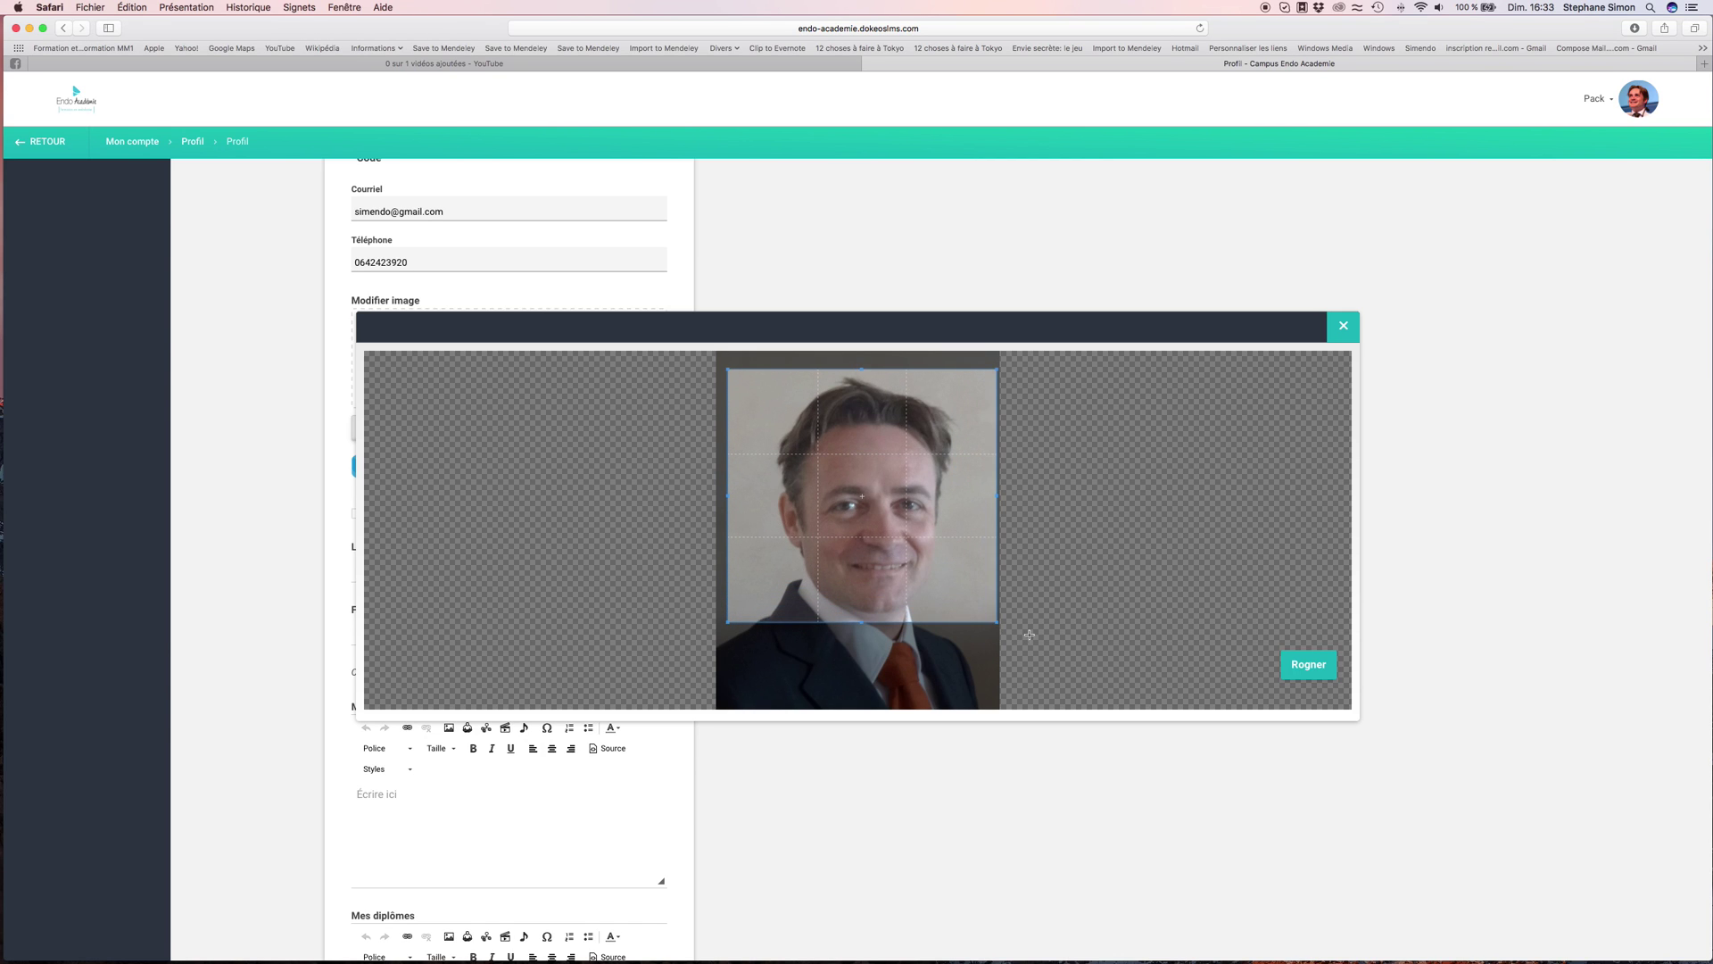
click(1310, 672)
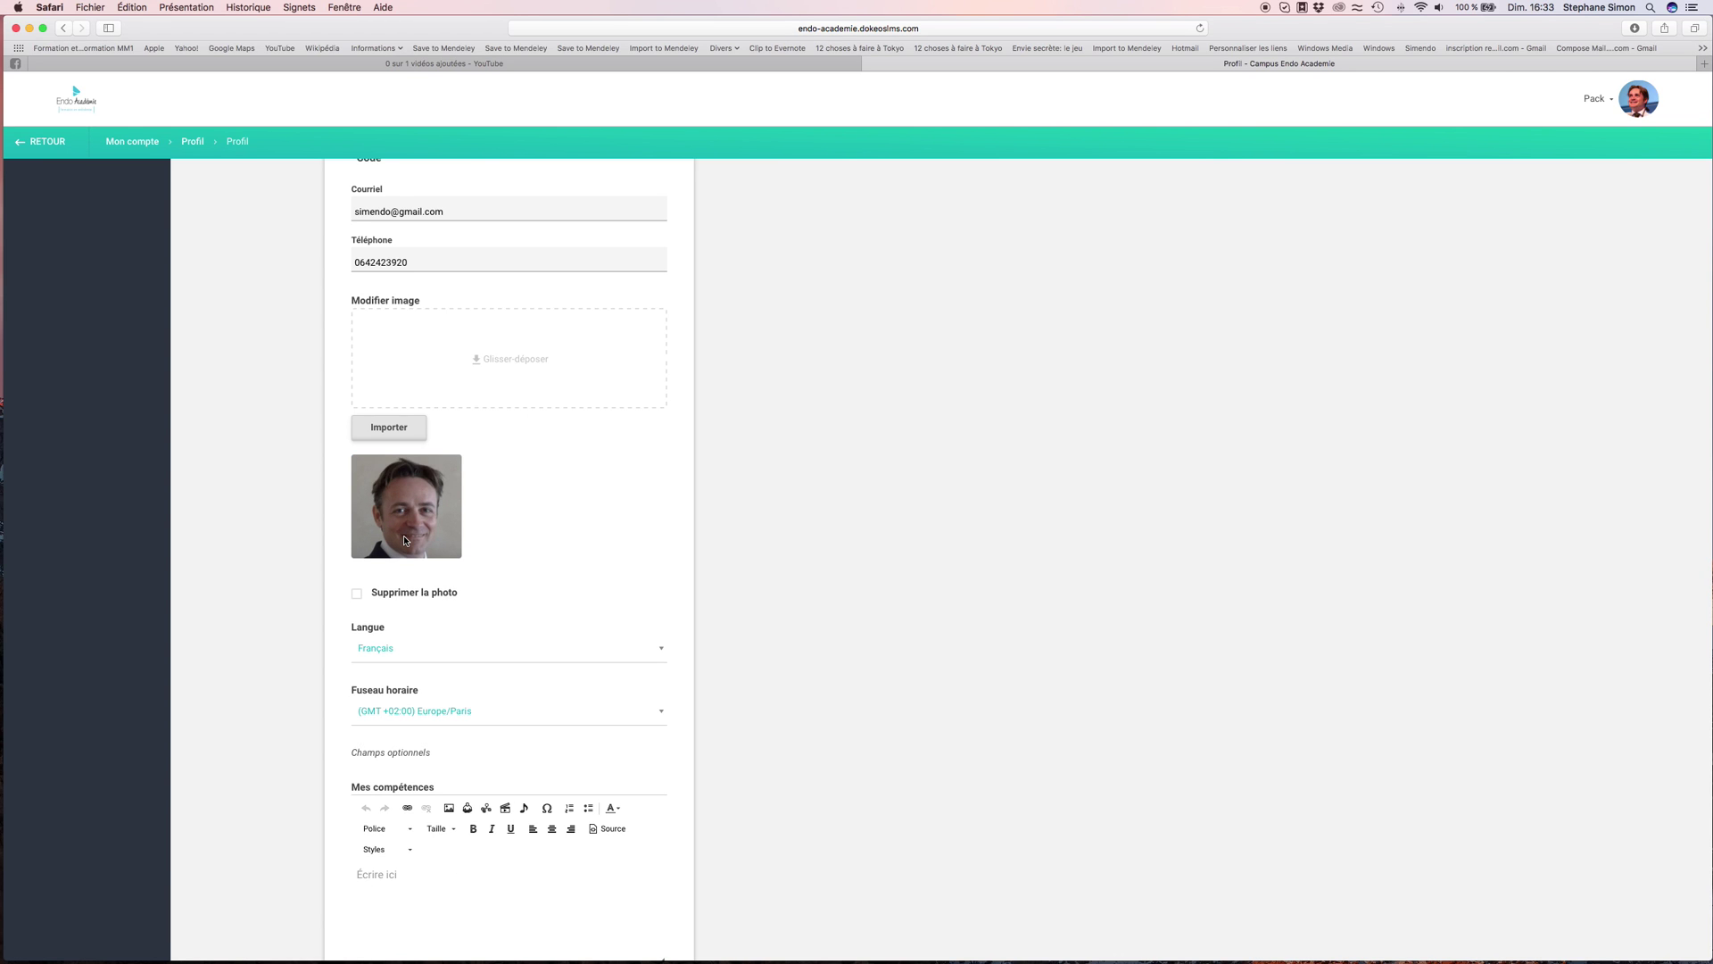
- Review the rest of the profile form: language, time zone, optional text sections, publications, password change fields and country
scroll(404, 540, down, 5)
scroll(428, 534, down, 3)
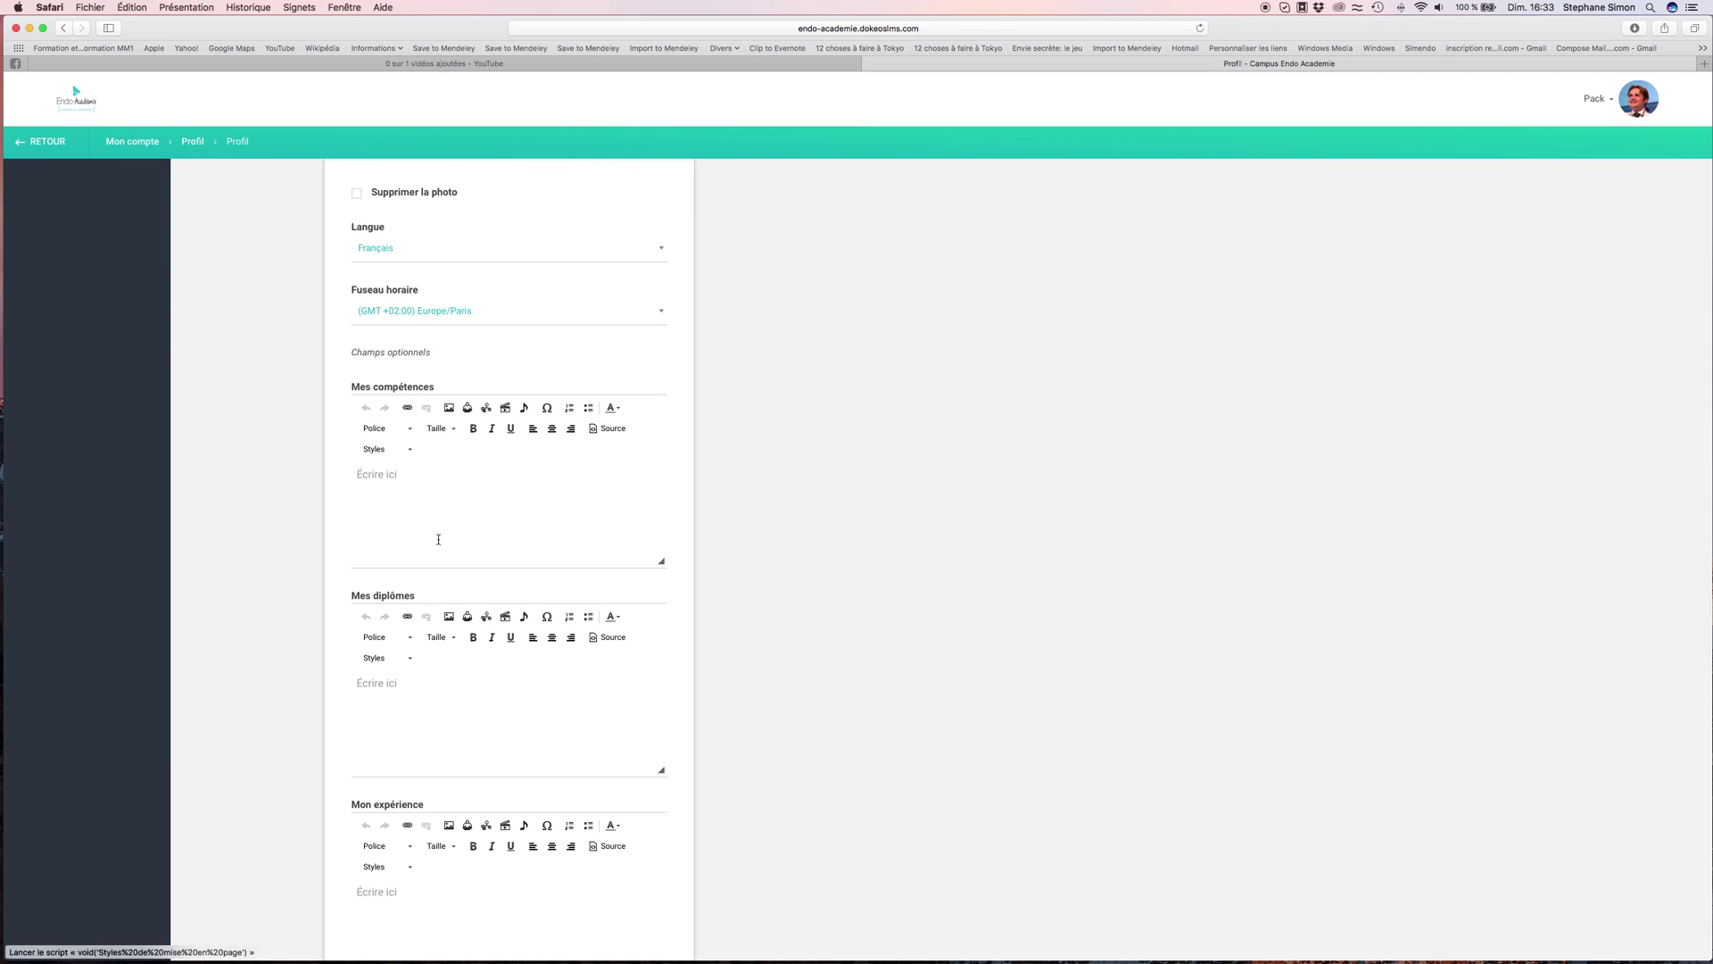
scroll(419, 571, down, 5)
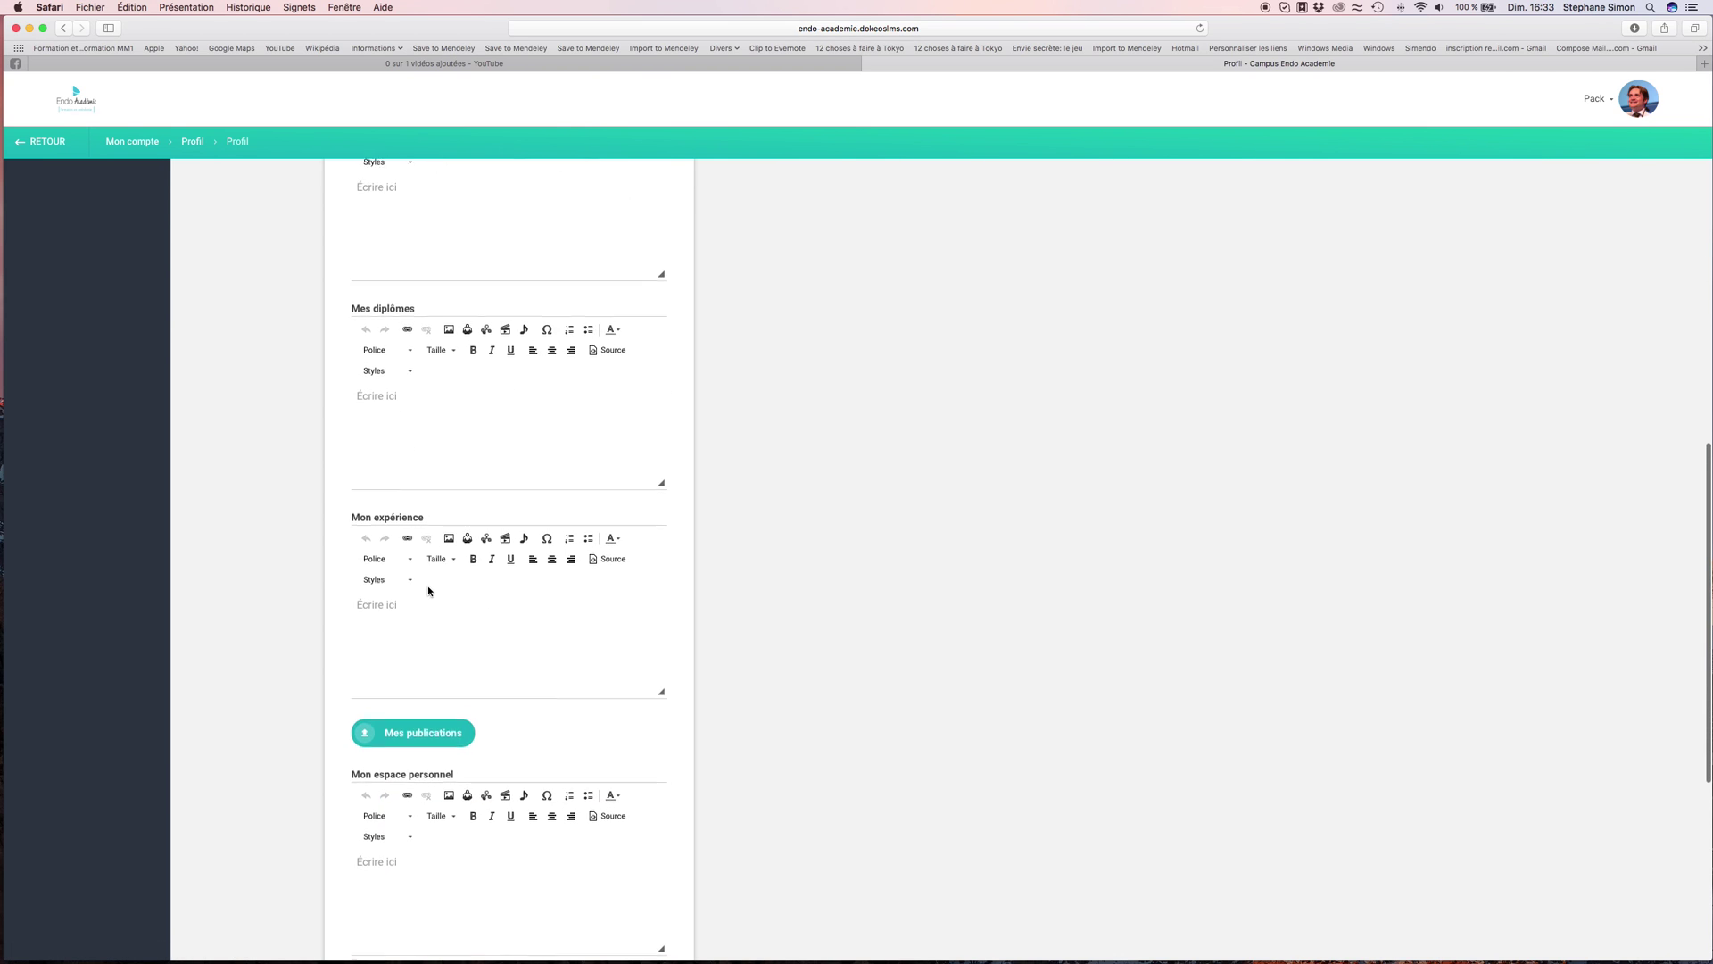
scroll(437, 571, down, 8)
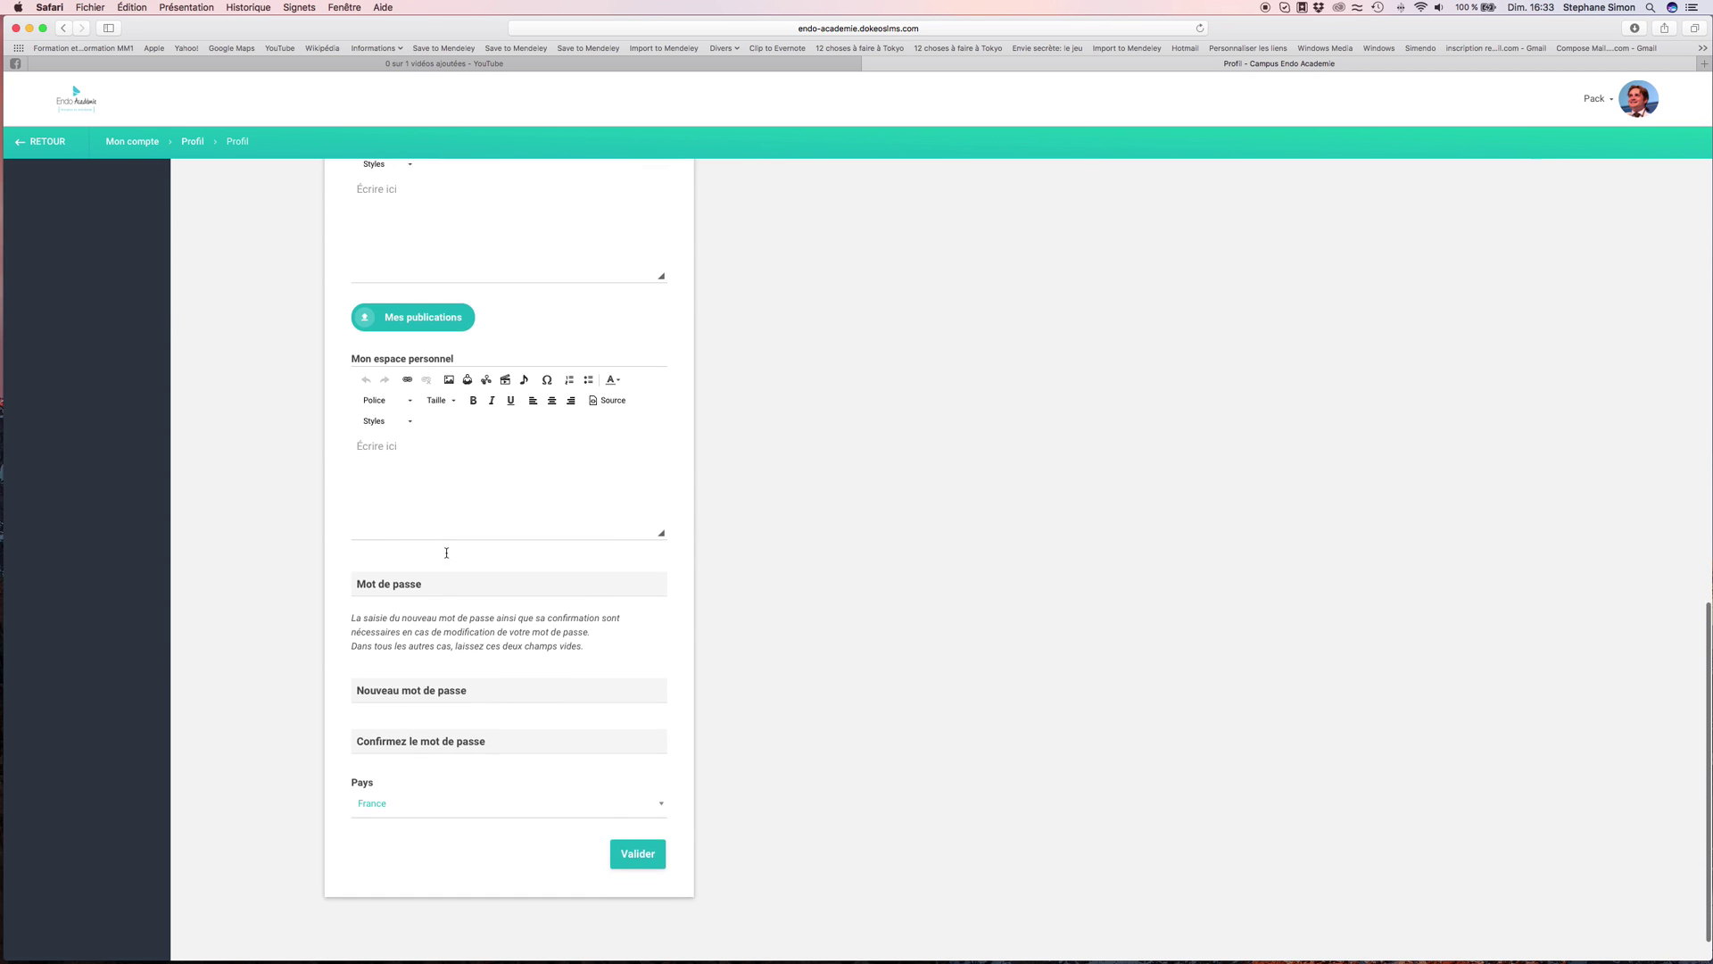
scroll(447, 553, down, 1)
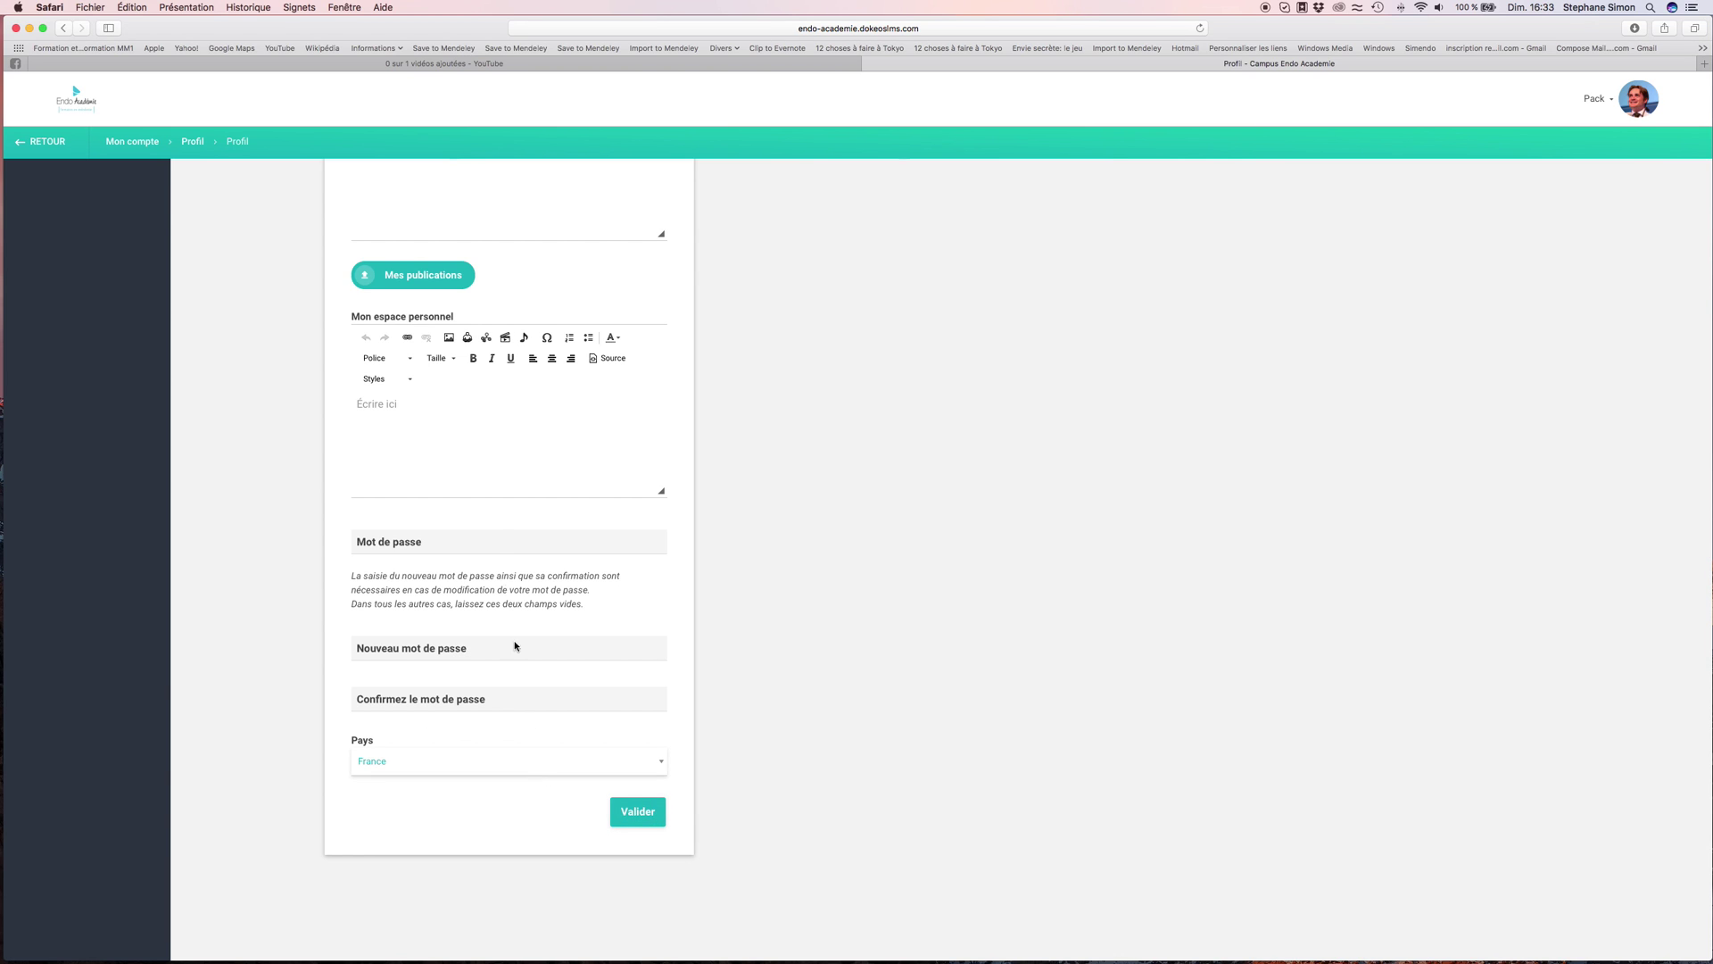
scroll(532, 712, up, 5)
scroll(498, 541, up, 15)
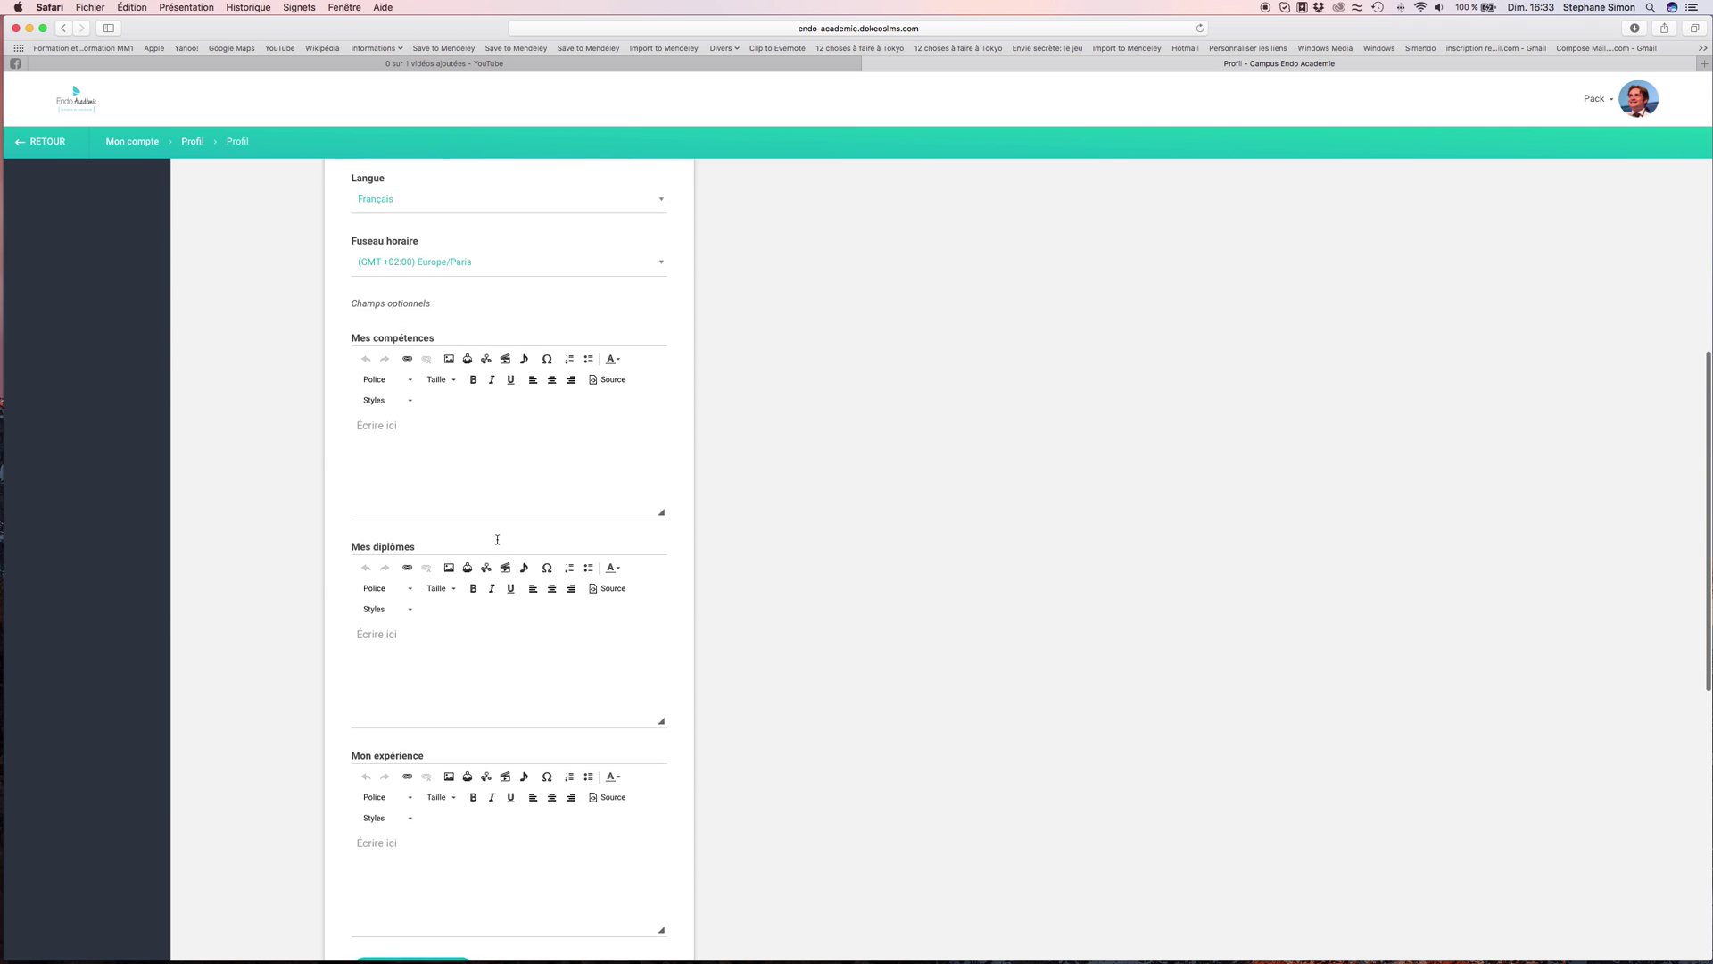
scroll(497, 539, up, 1)
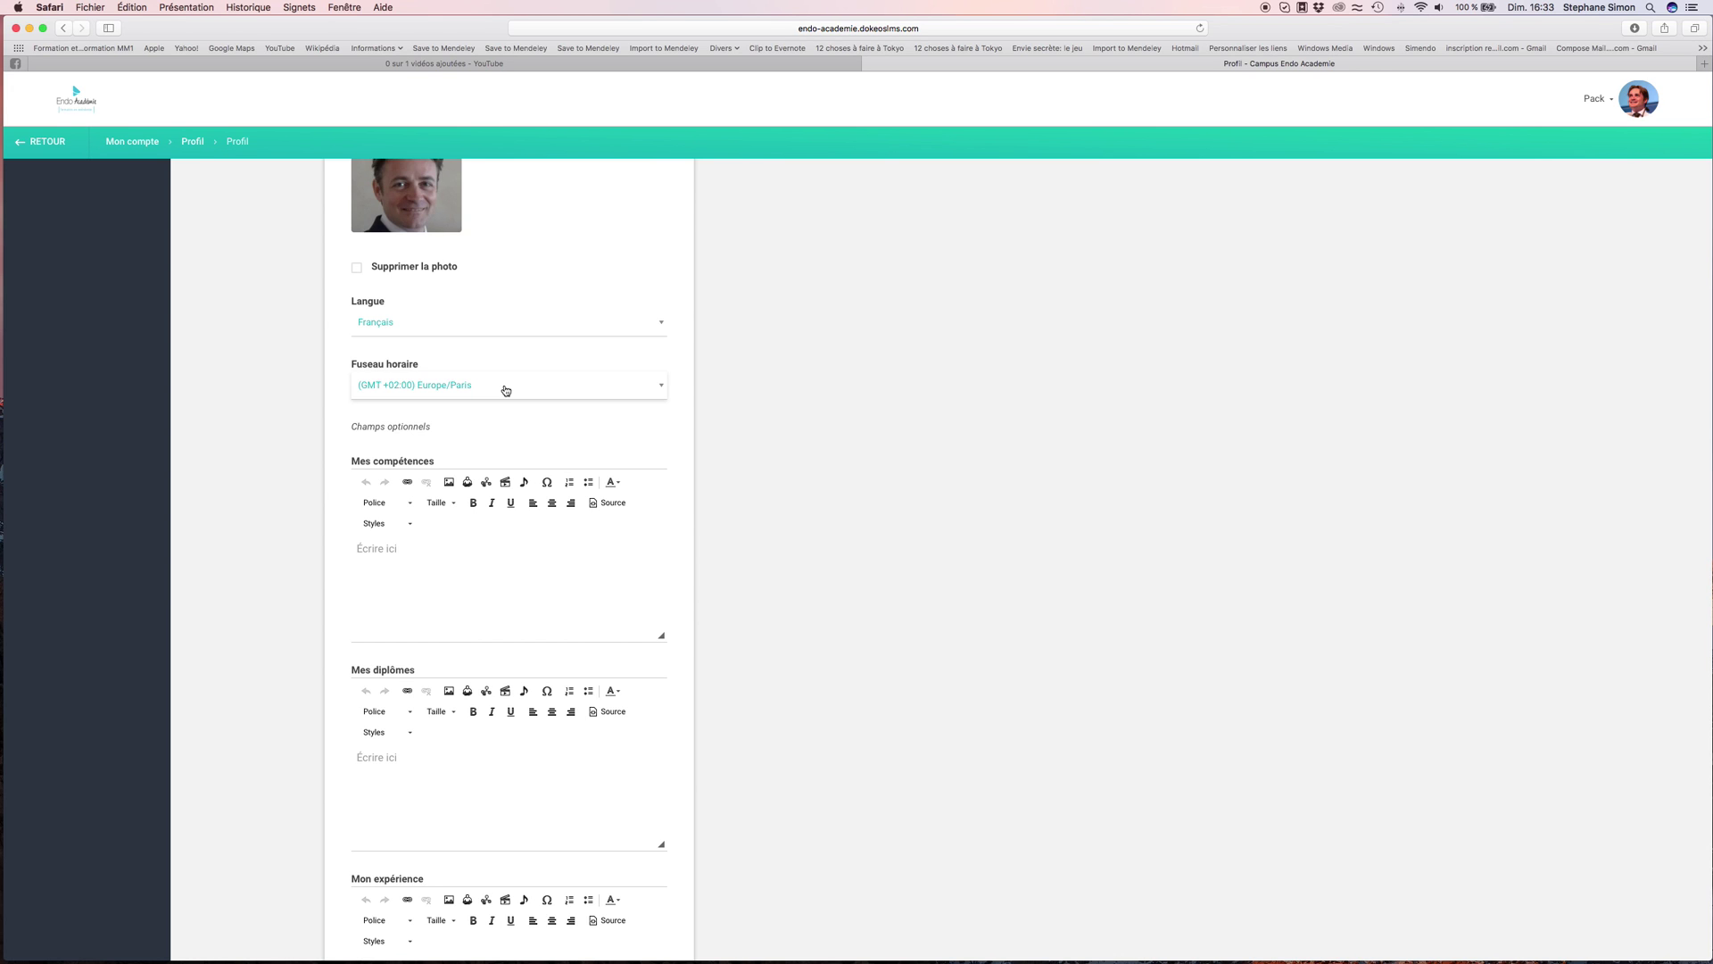
scroll(505, 390, down, 20)
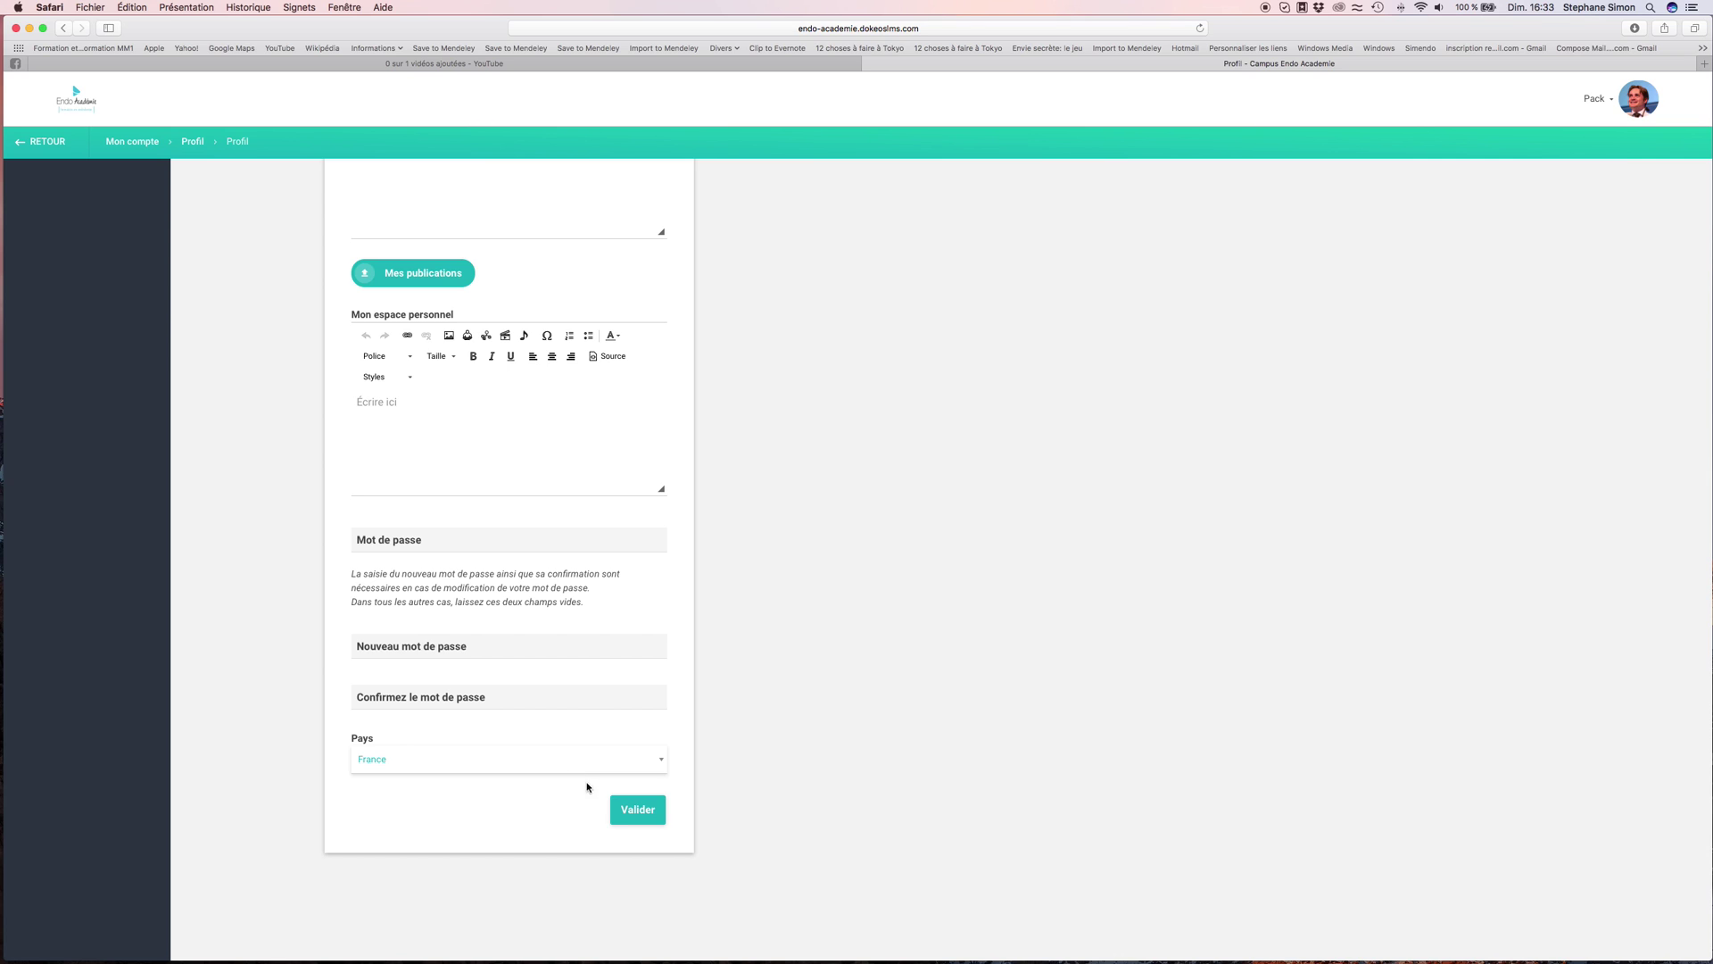
- Submit the profile form and look through the account page down to the friends and courses sections
click(637, 819)
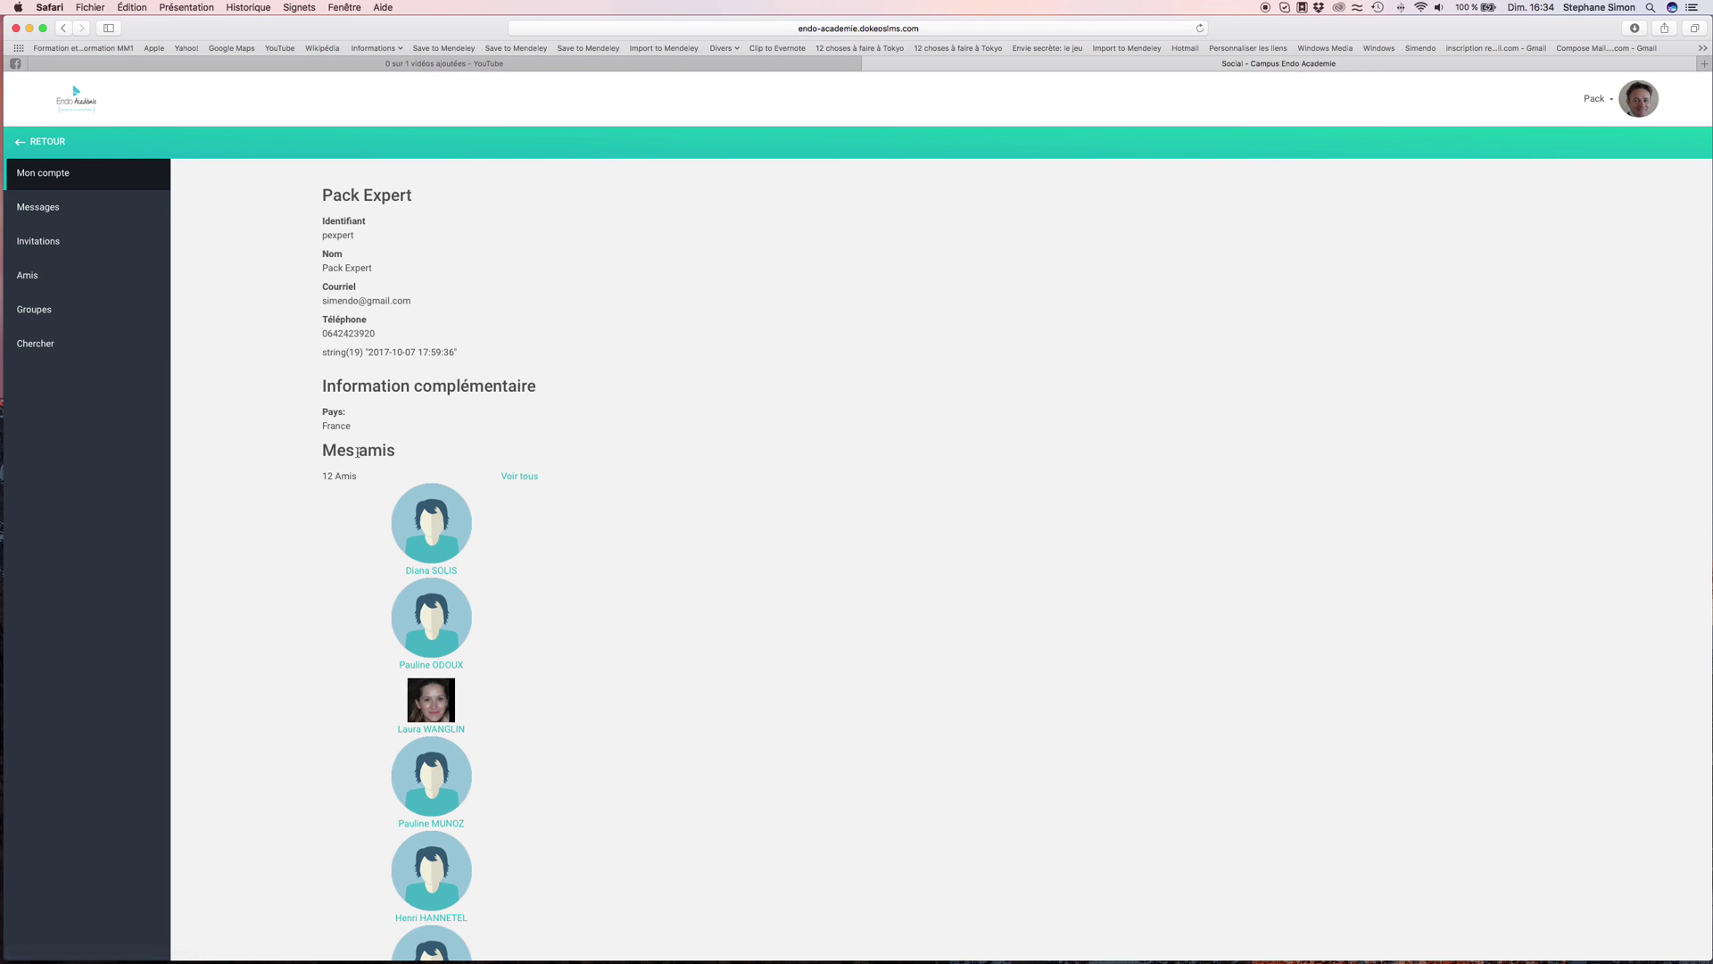
scroll(525, 539, down, 3)
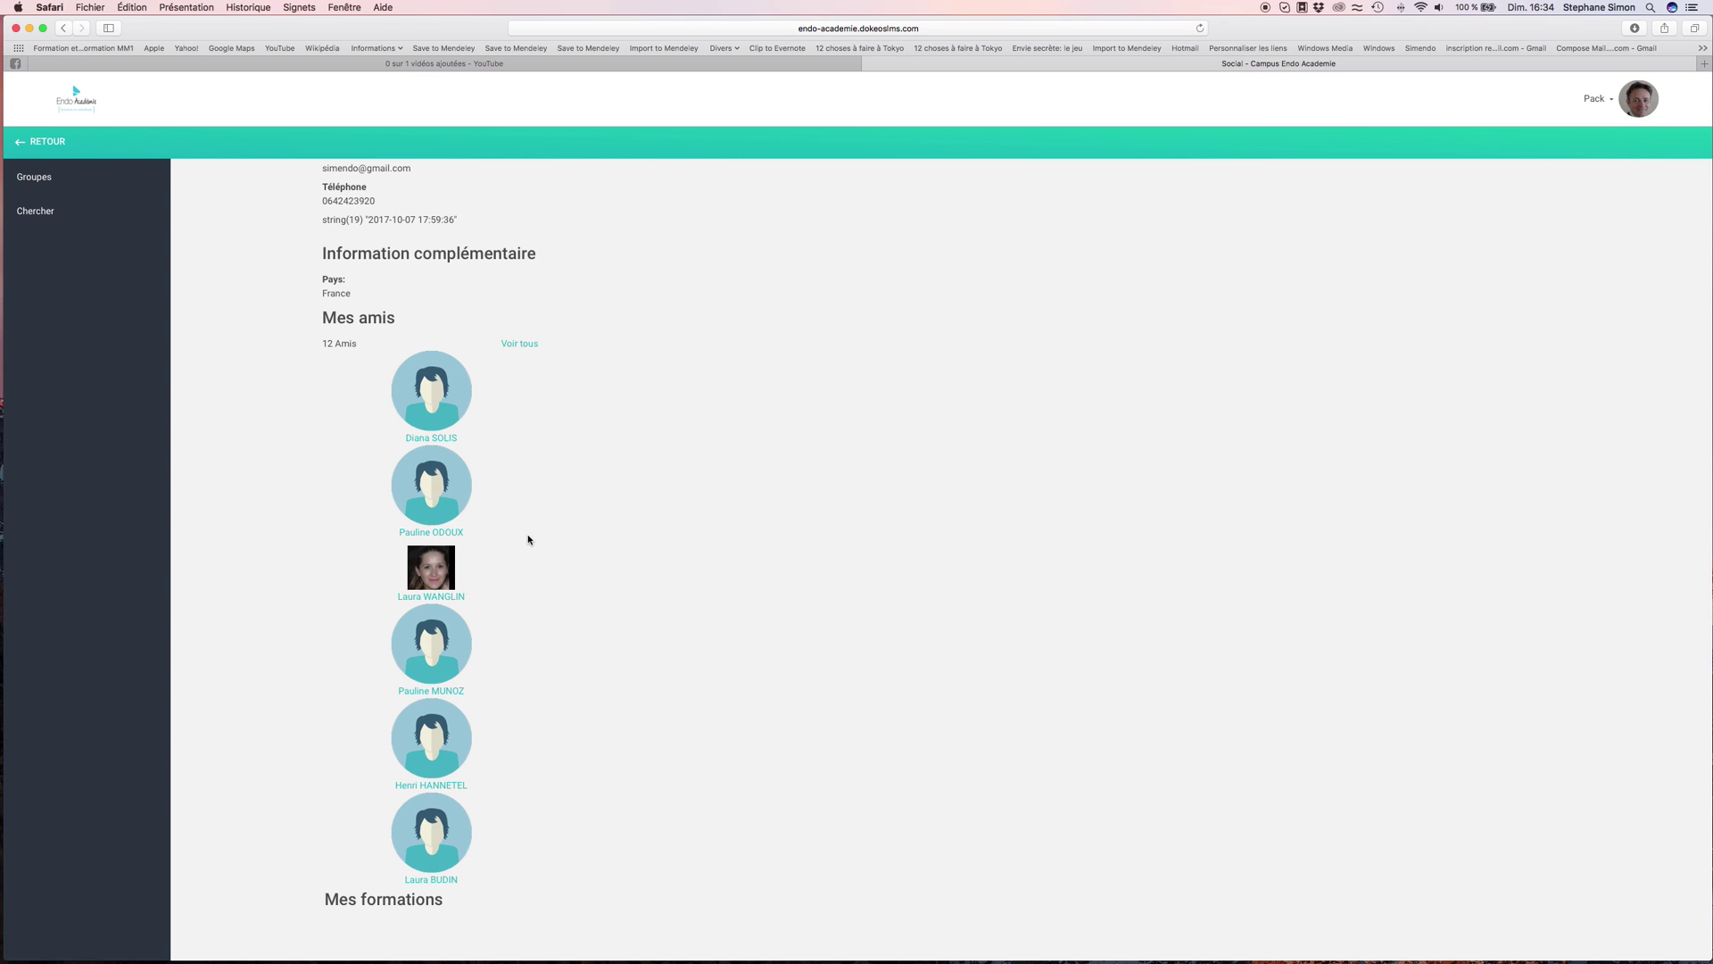
scroll(527, 539, up, 3)
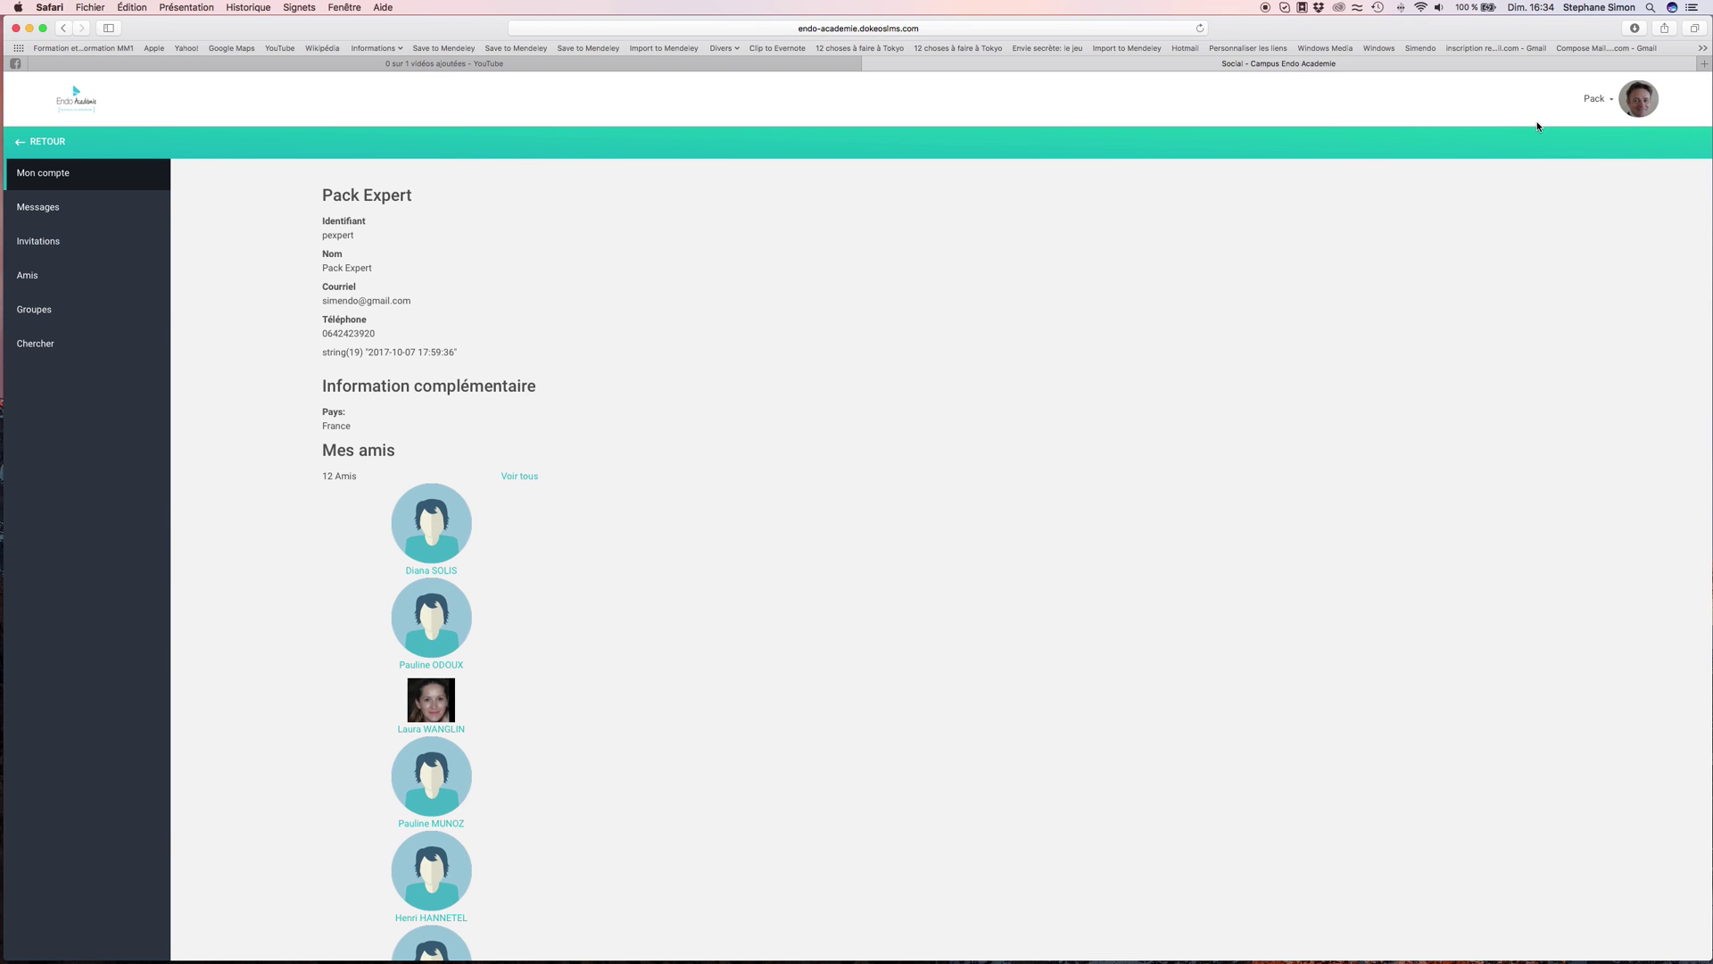
- Open the account's own courses page, "Mes formations"
click(1609, 103)
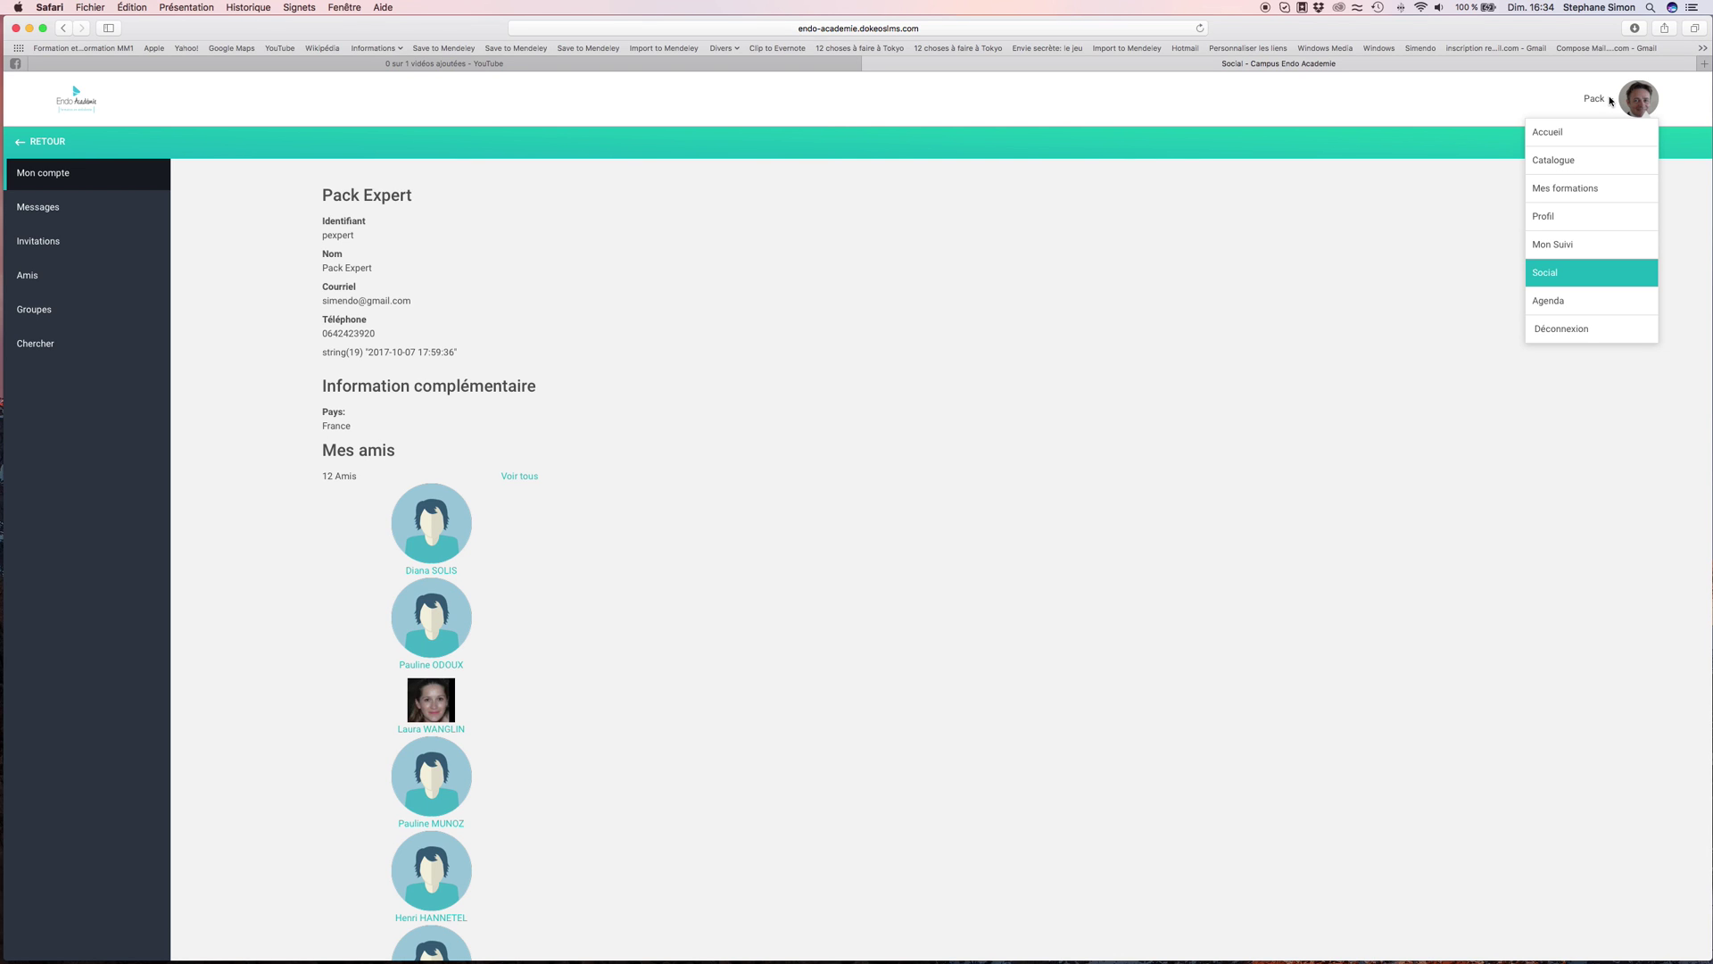
click(1571, 188)
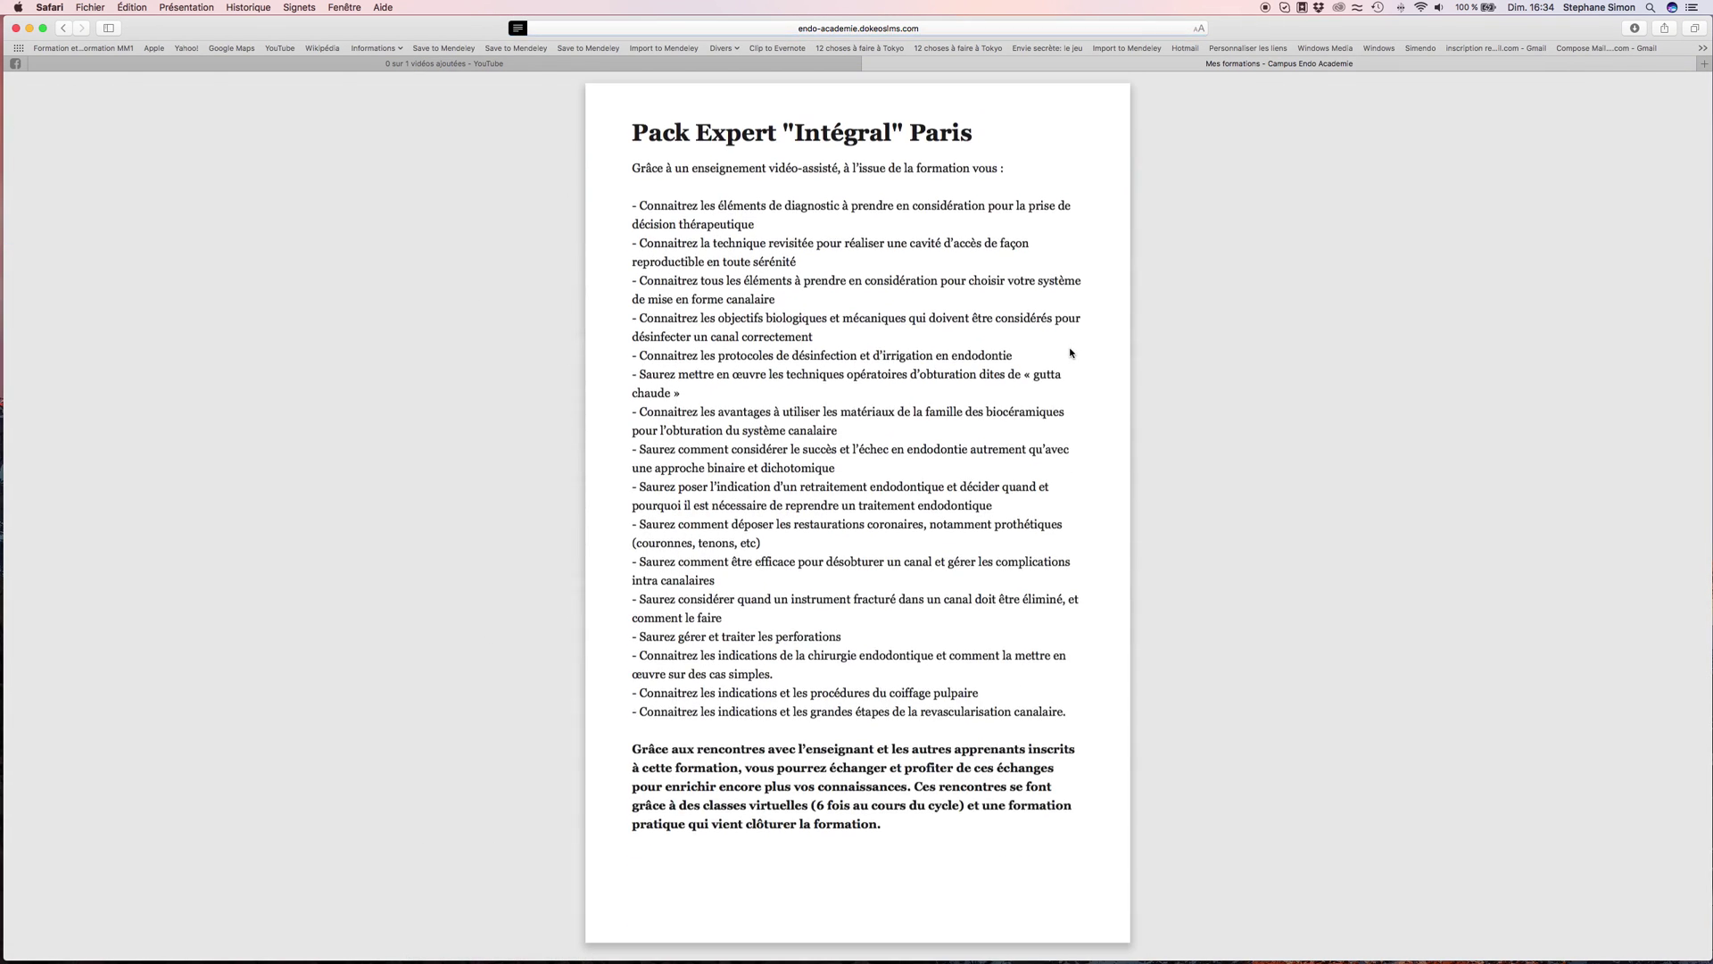
- Leave the reader view of the courses page and open the "Webinaire d'introduction" course down to its Scénario sessions
click(524, 35)
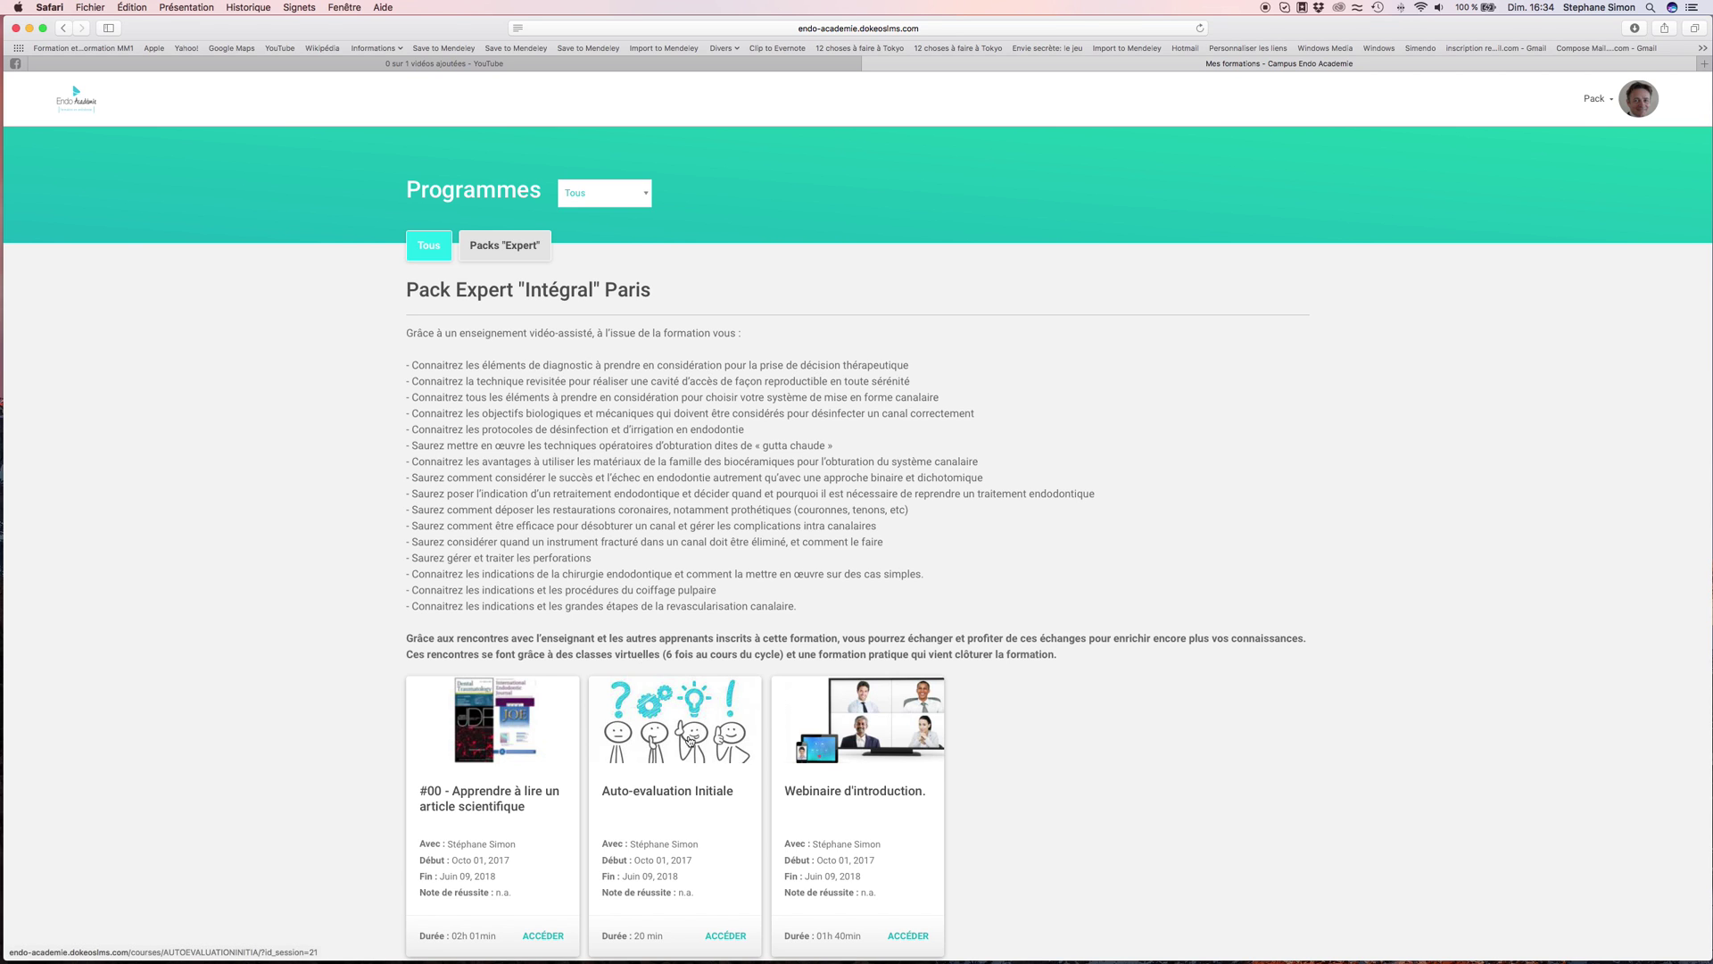
scroll(920, 734, down, 2)
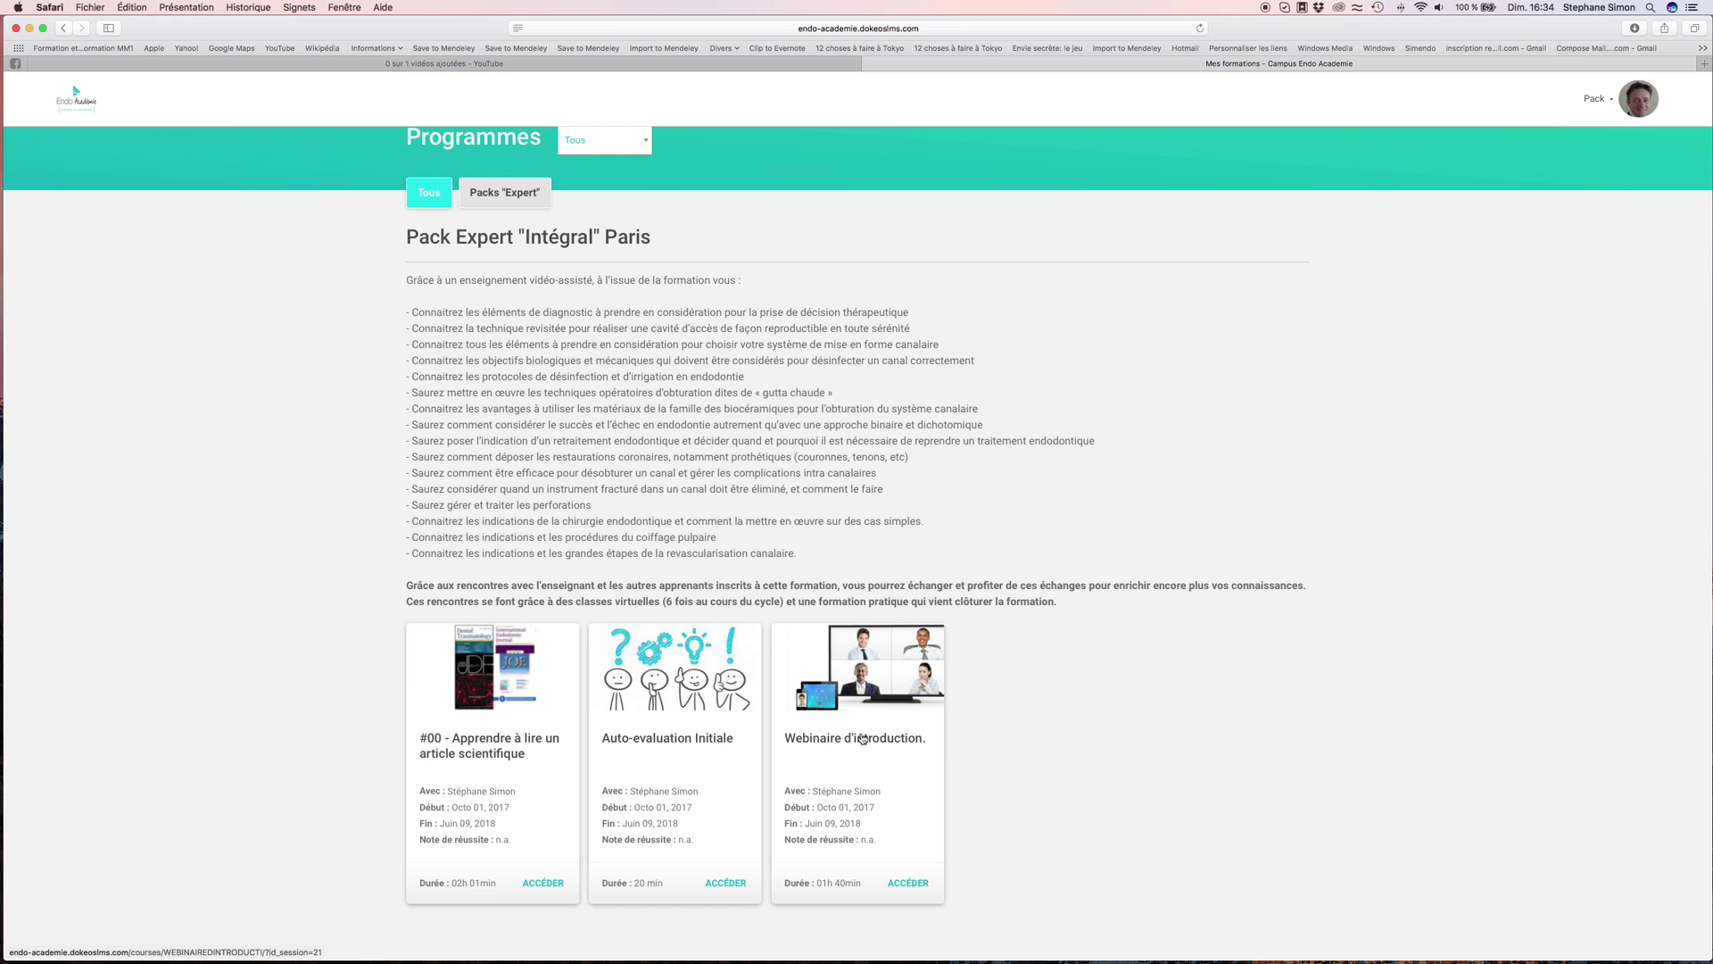
click(908, 886)
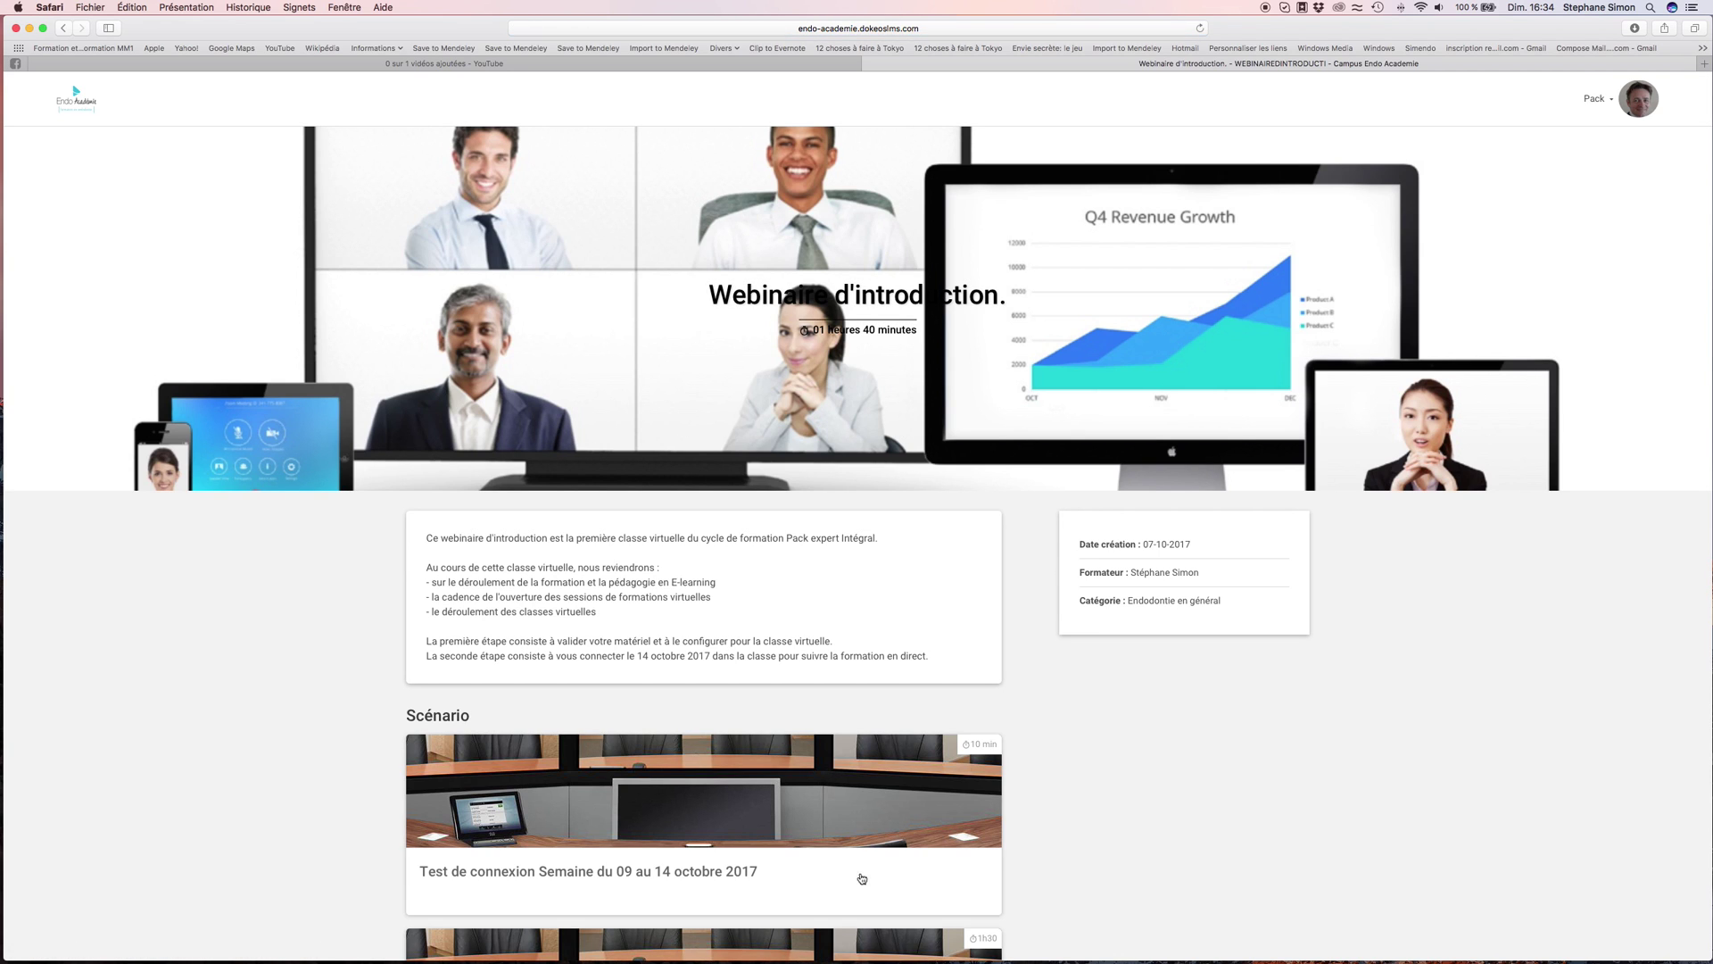
scroll(716, 813, down, 3)
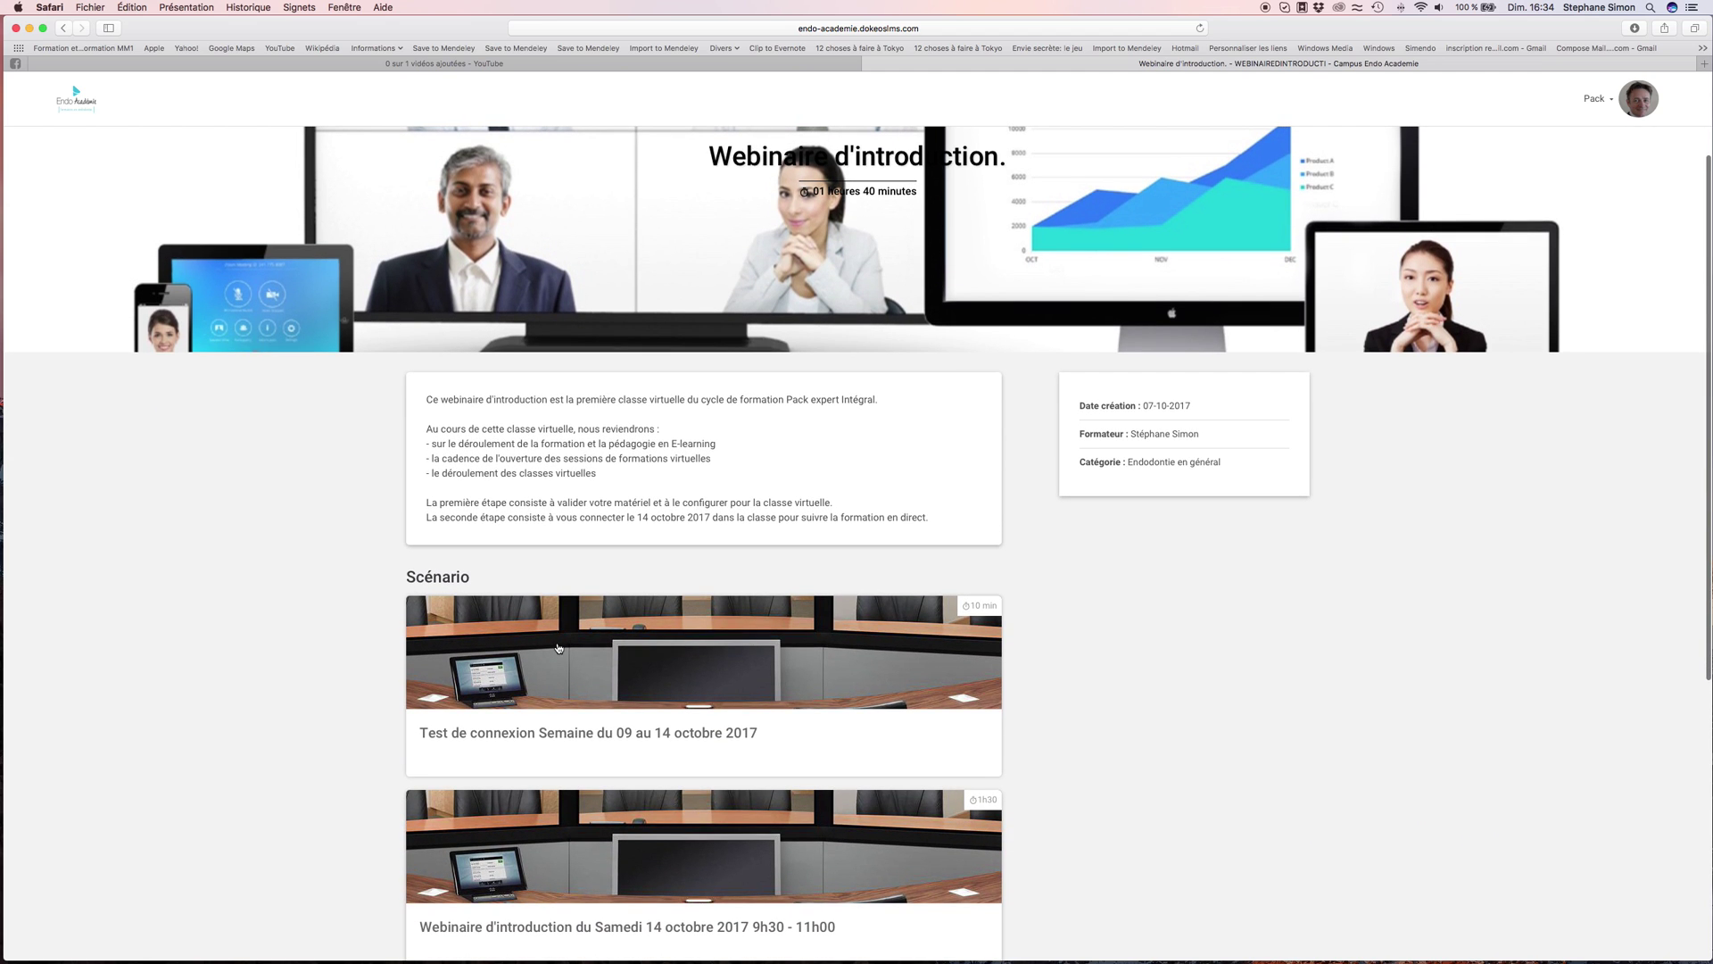
scroll(861, 682, down, 2)
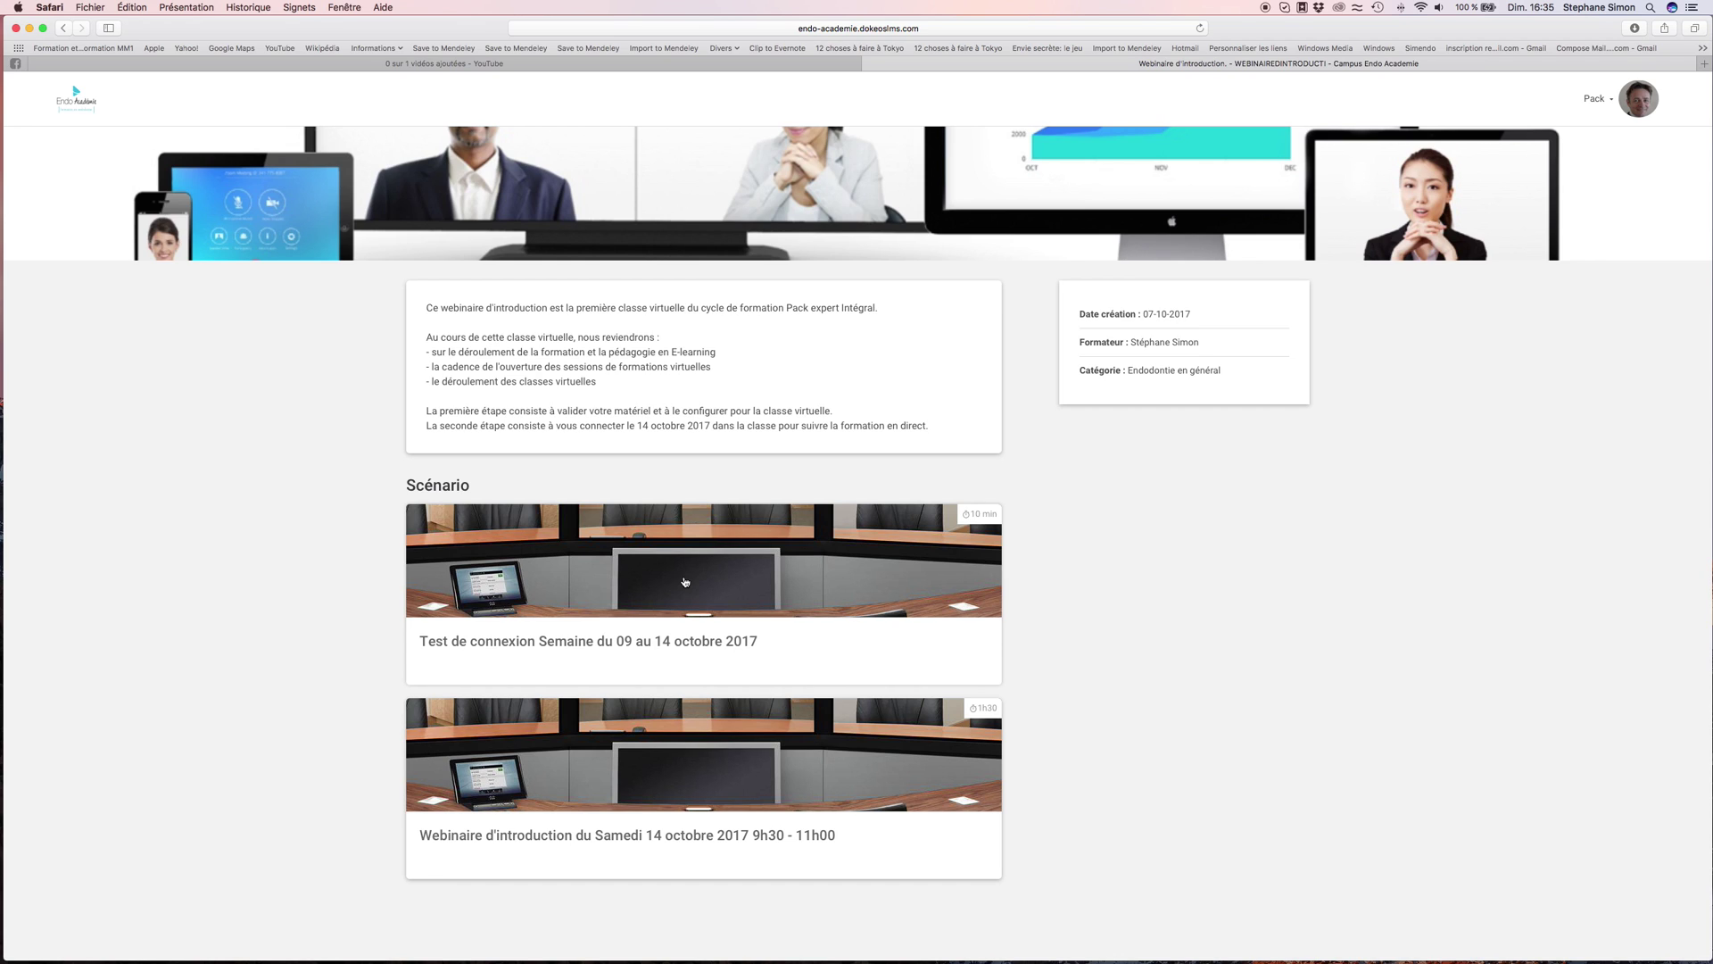
- Open the account's tracking page, "Mon Suivi", and review its progress and activity charts and the Formations table
click(1612, 99)
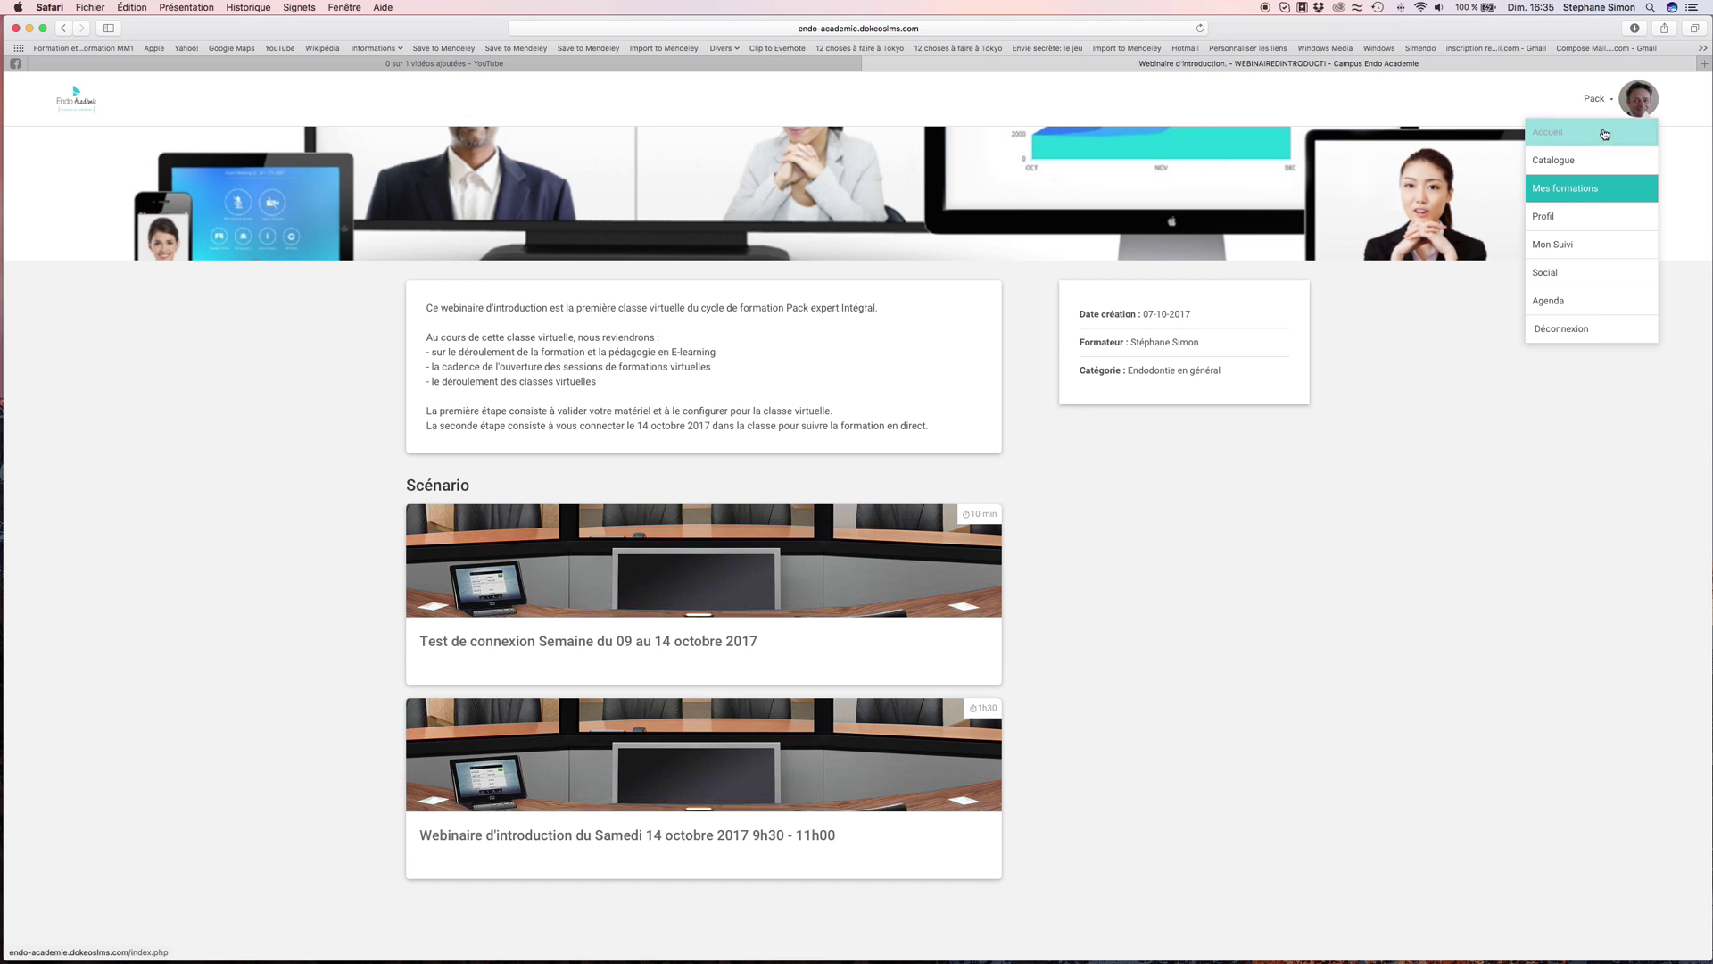
click(1570, 247)
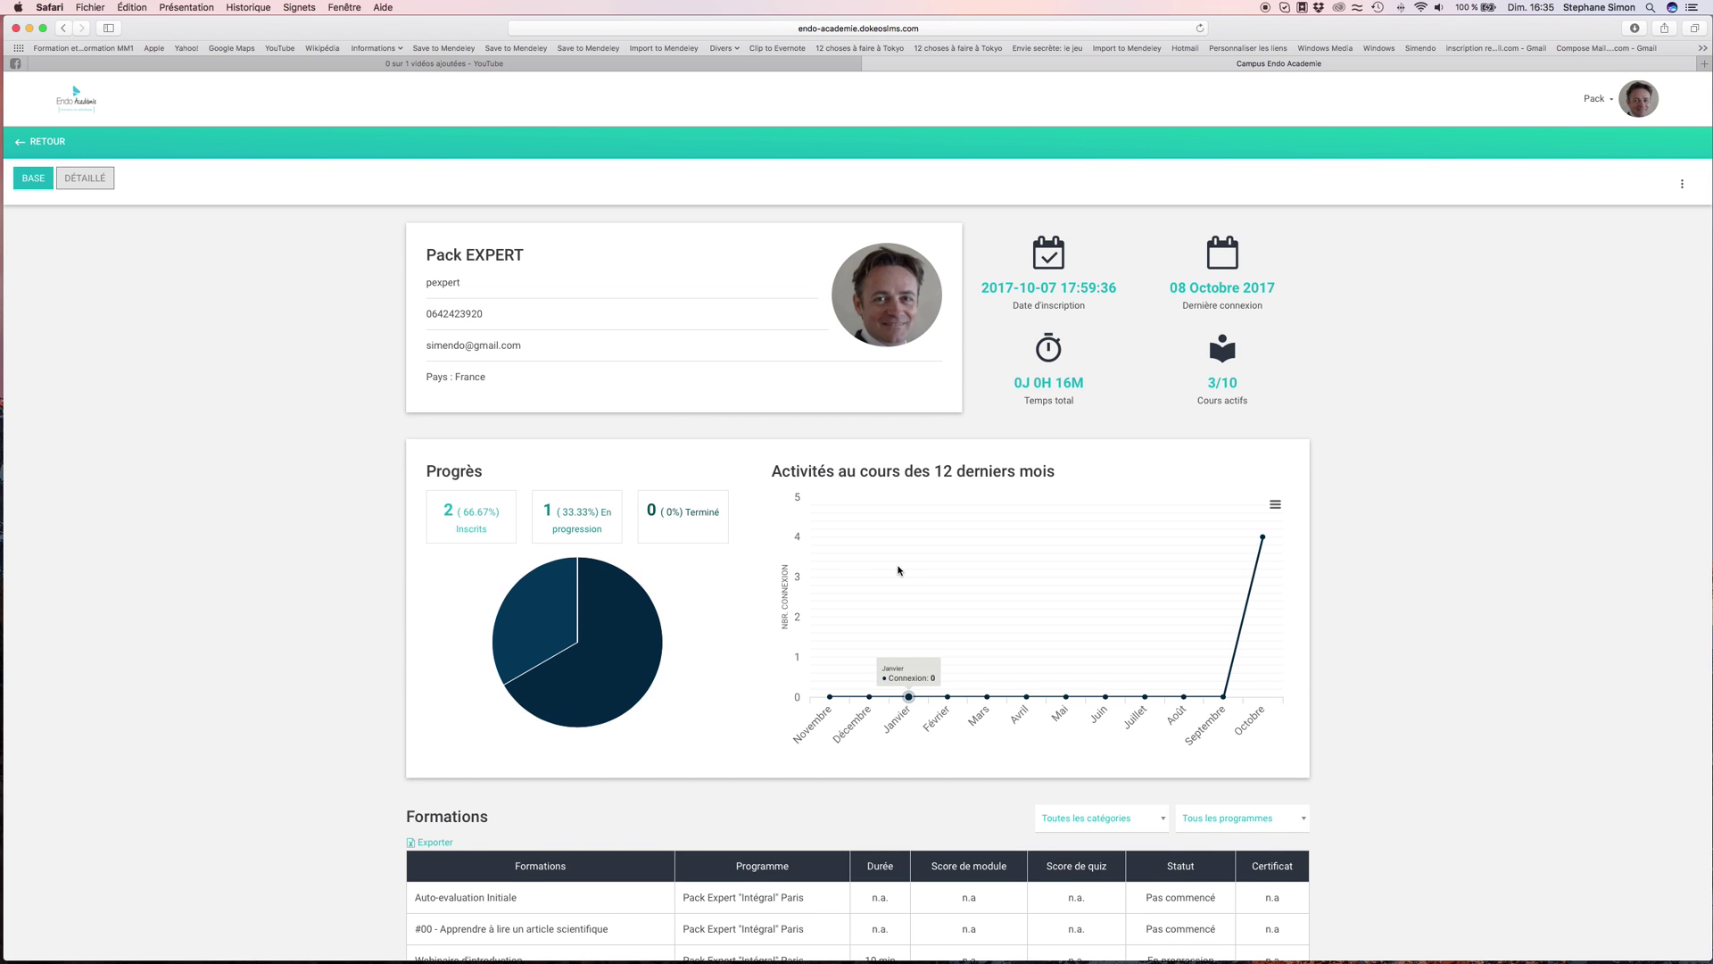
scroll(898, 570, down, 2)
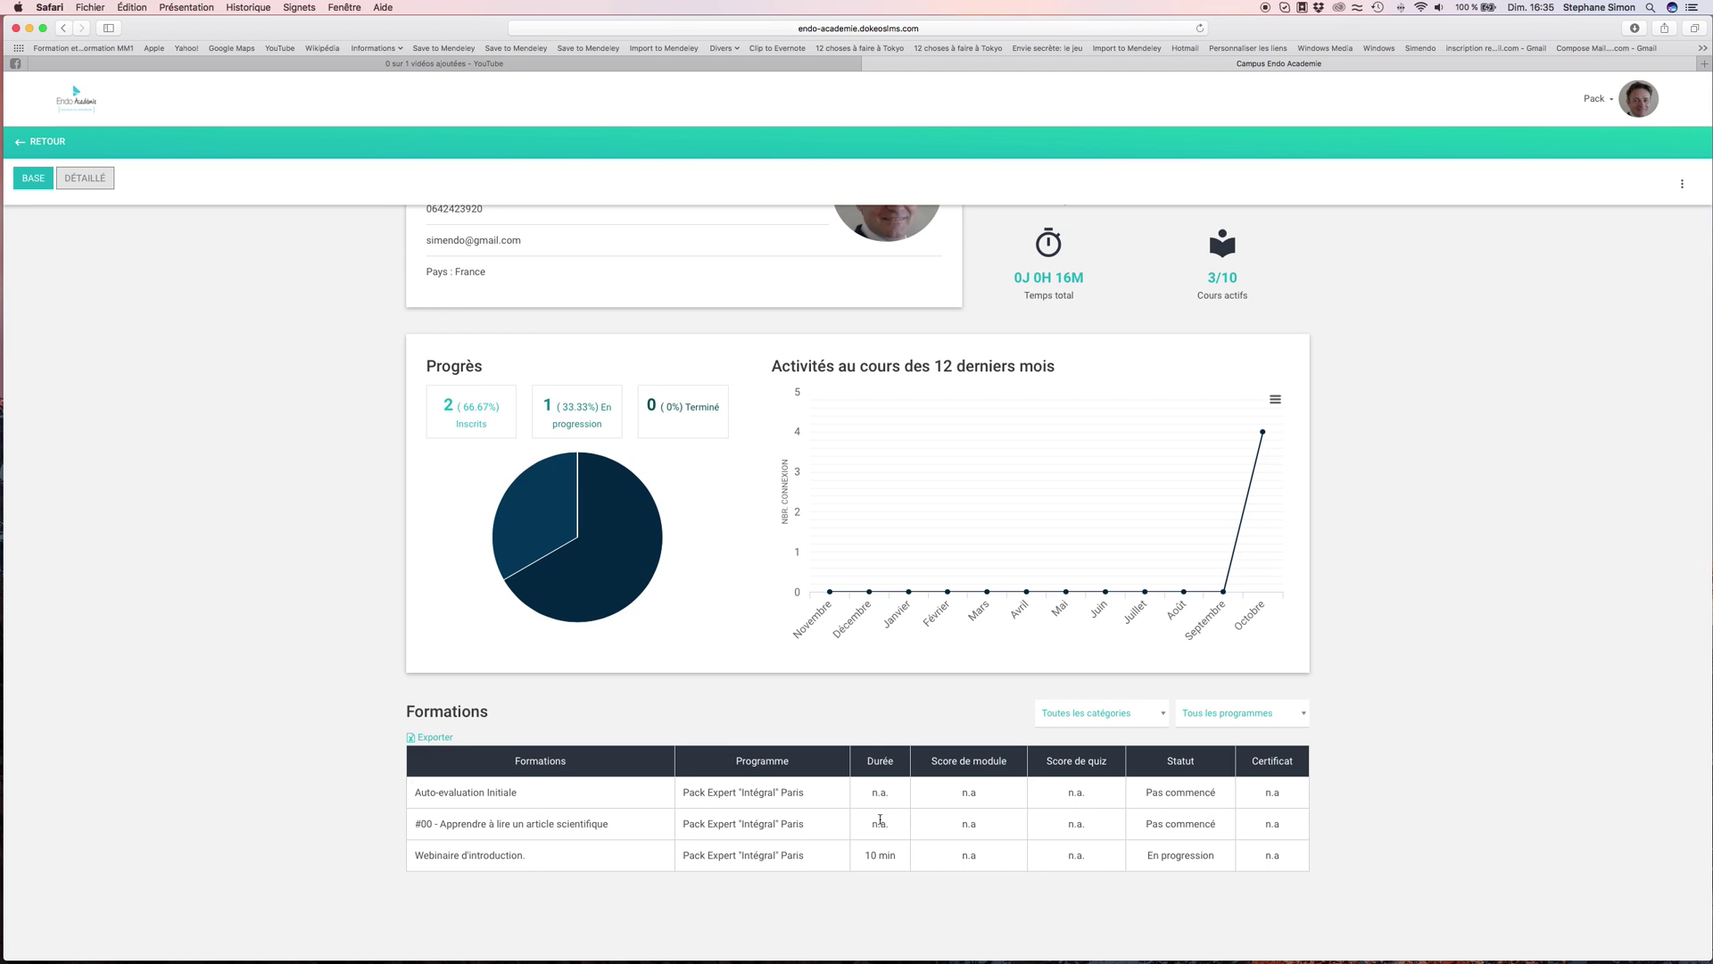
- Switch the tracking report to the detailed version and examine the "Webinaire d'introduction" entry's scenario, modules, quizzes and evaluations
click(92, 180)
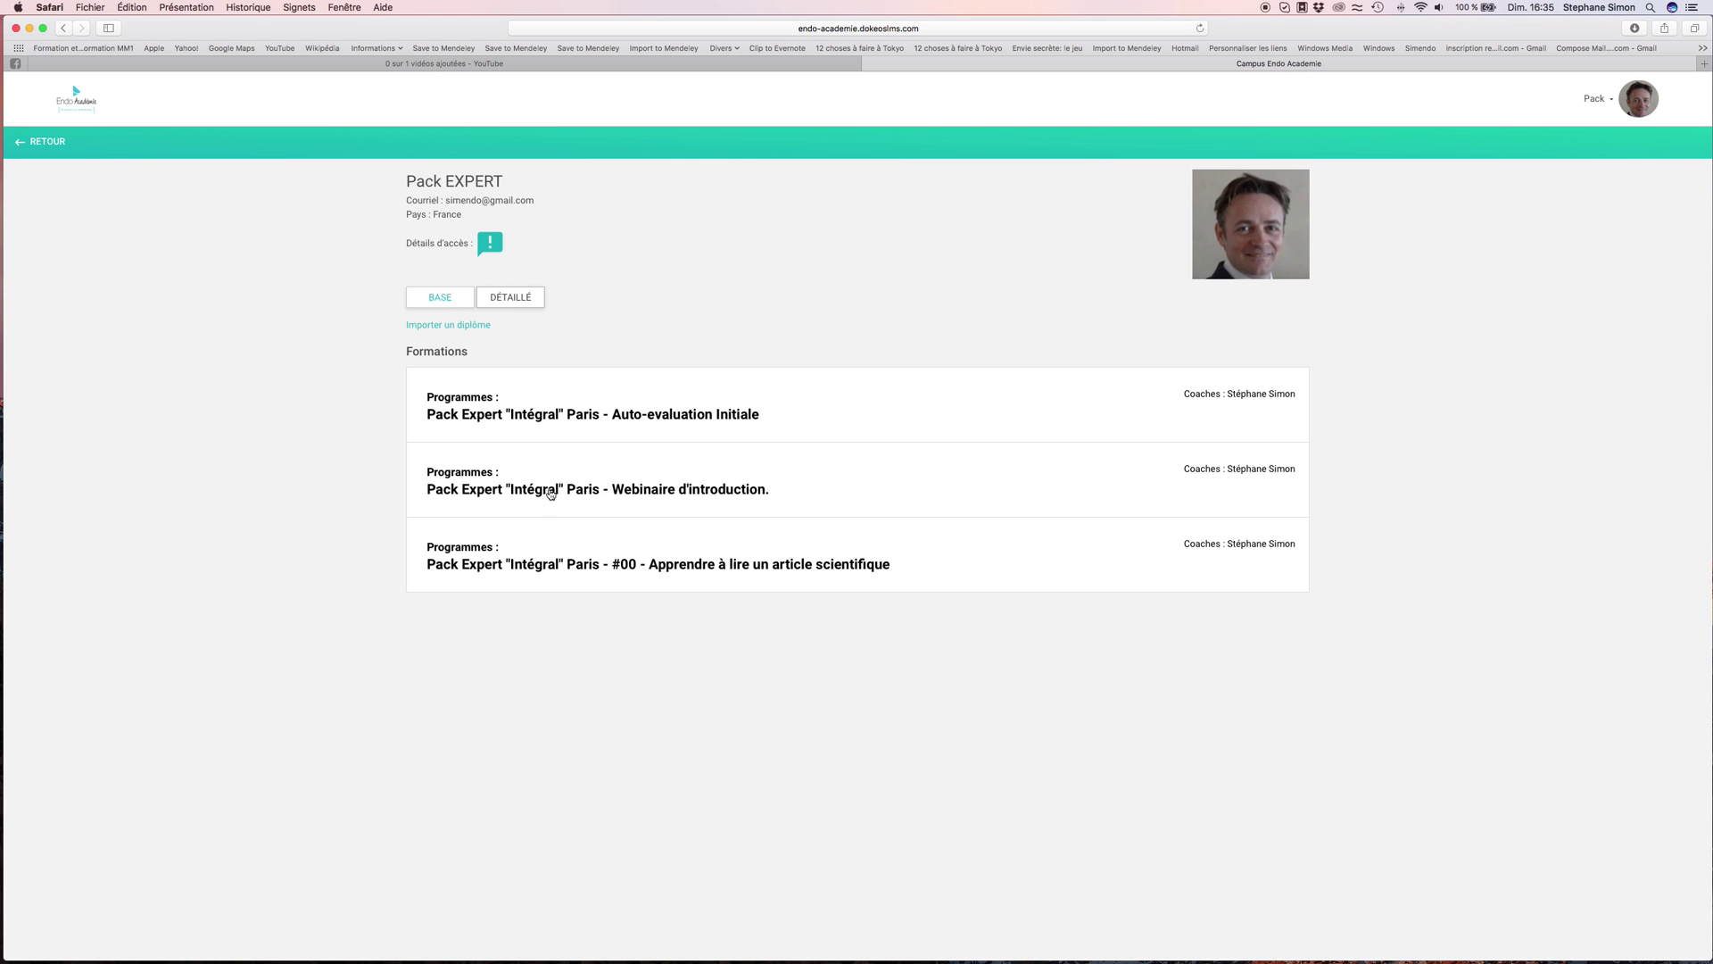
click(551, 497)
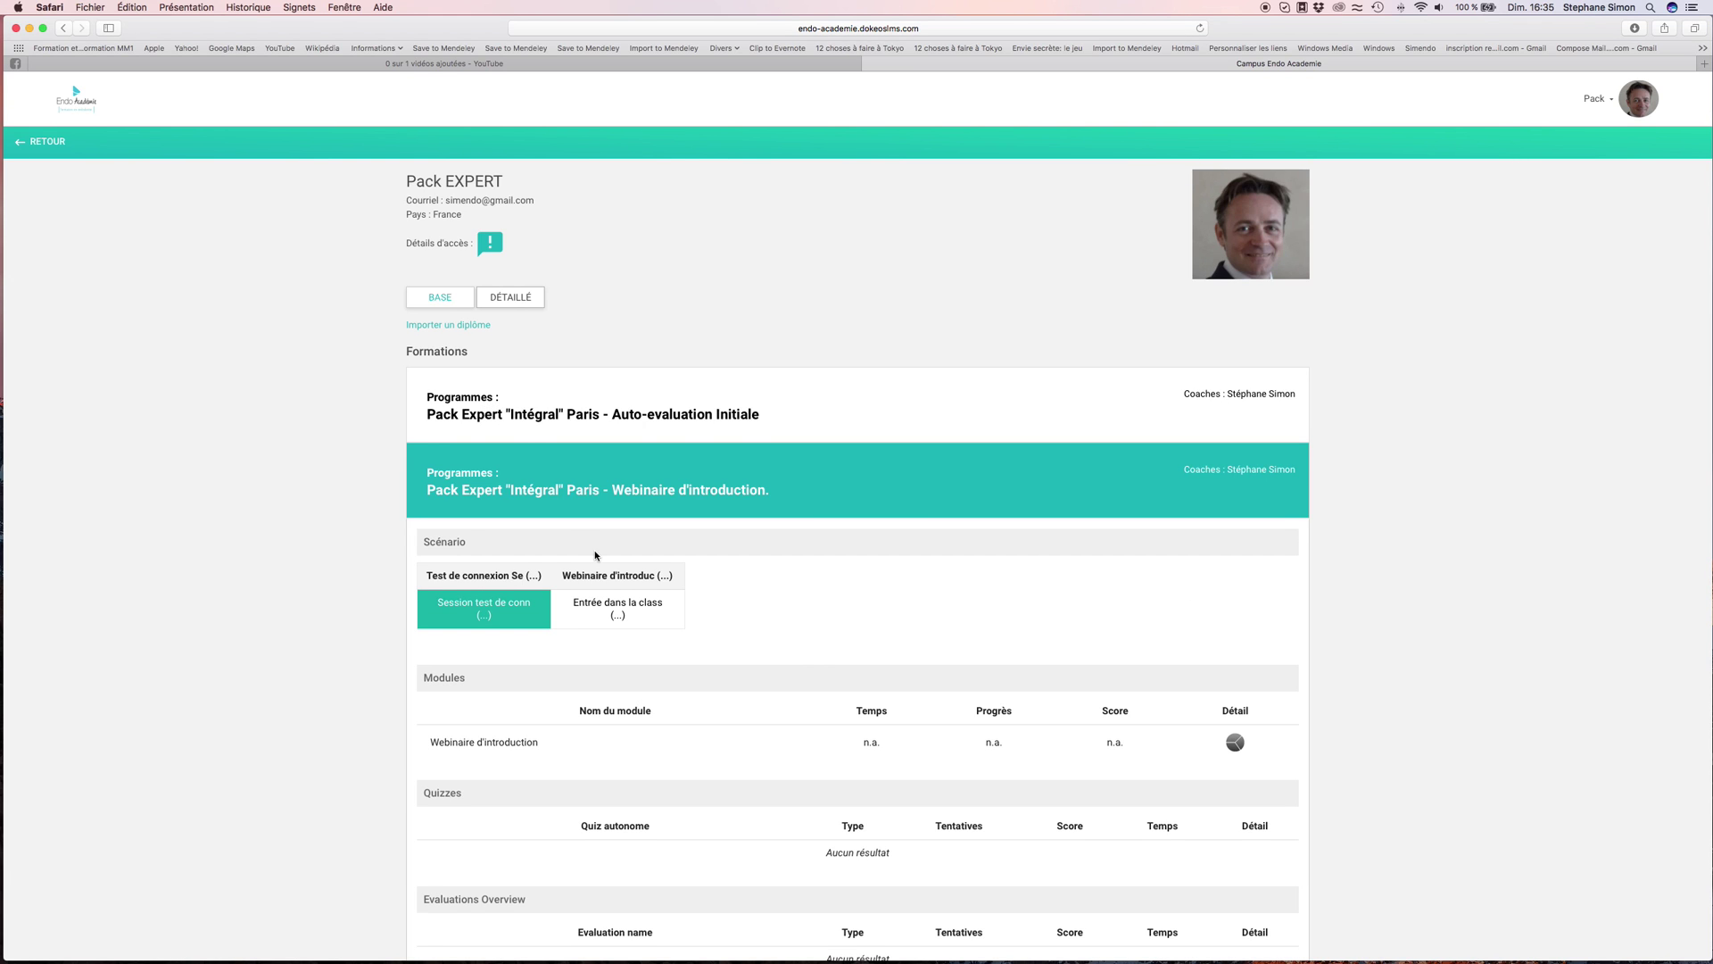
scroll(596, 555, down, 3)
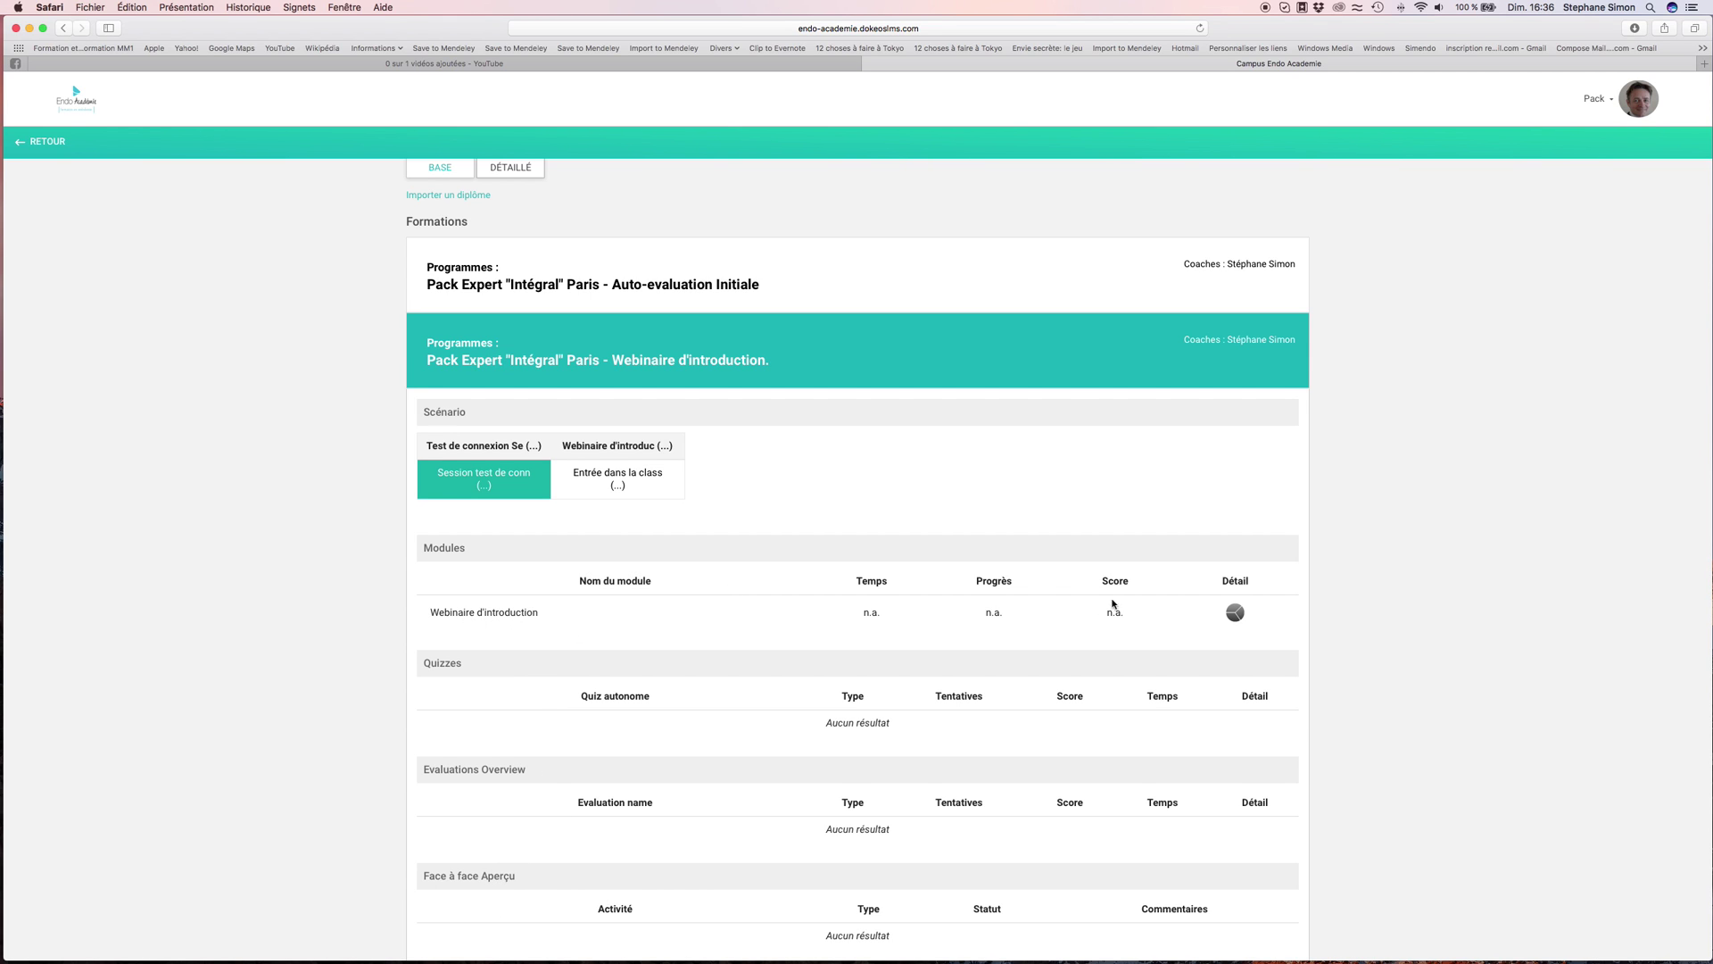
mouse_move(1238, 616)
- Open the account's navigation list from the tracking report
click(1607, 98)
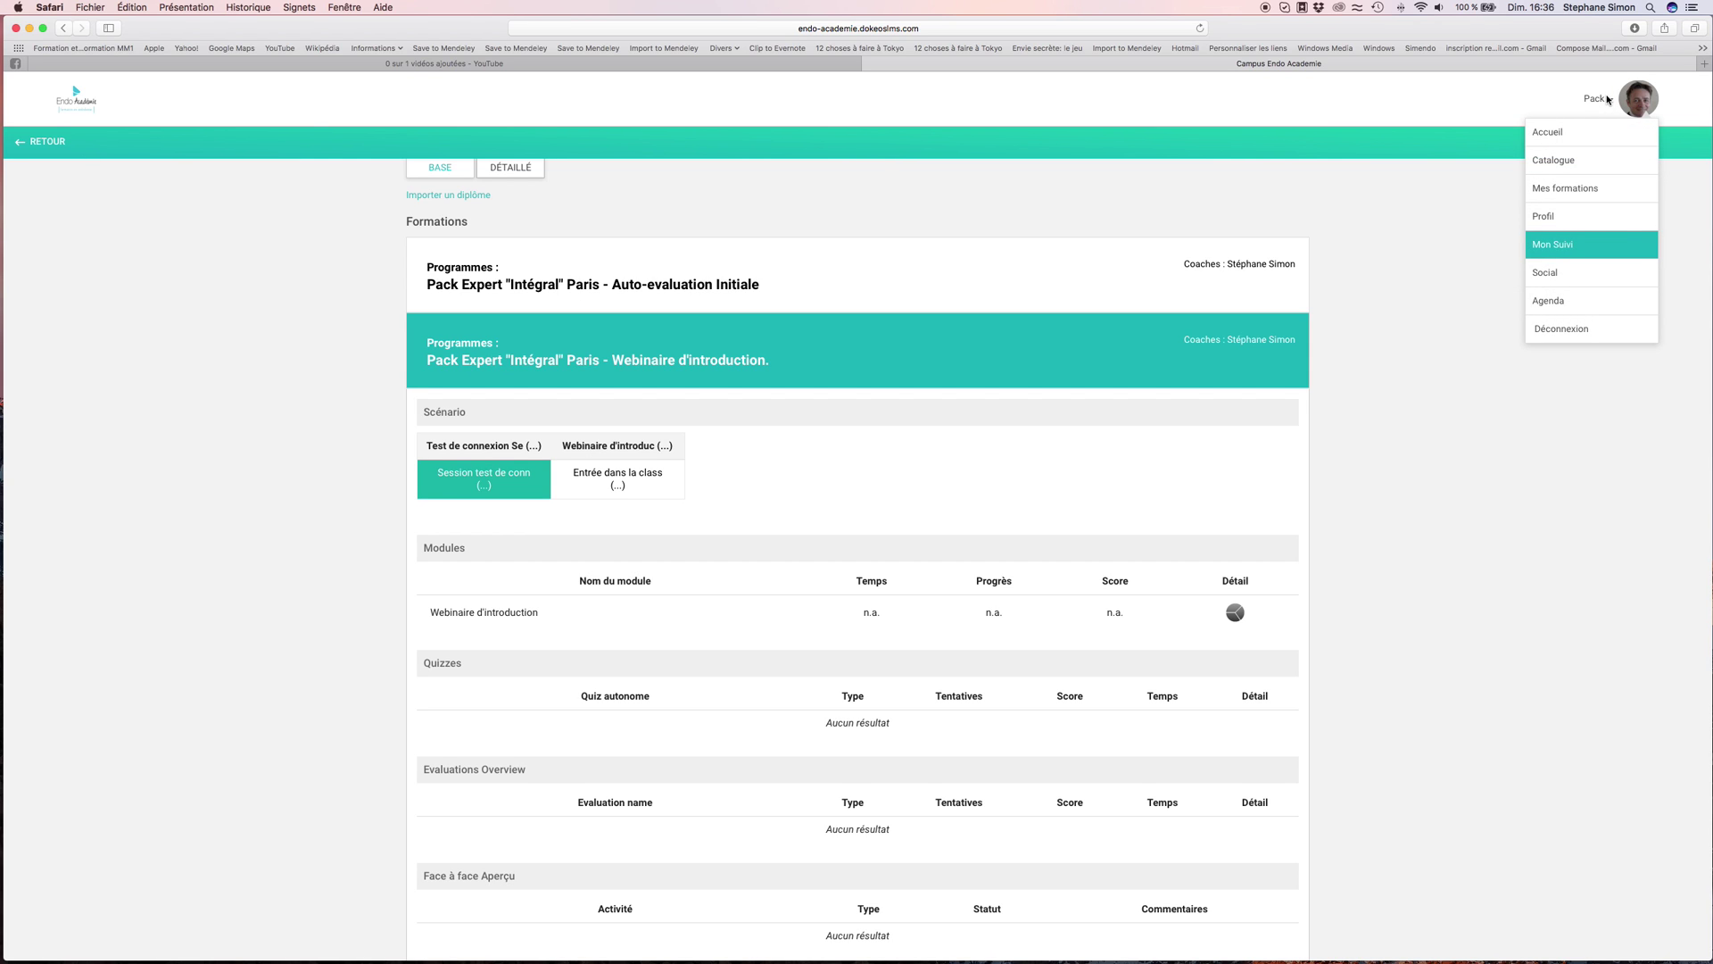